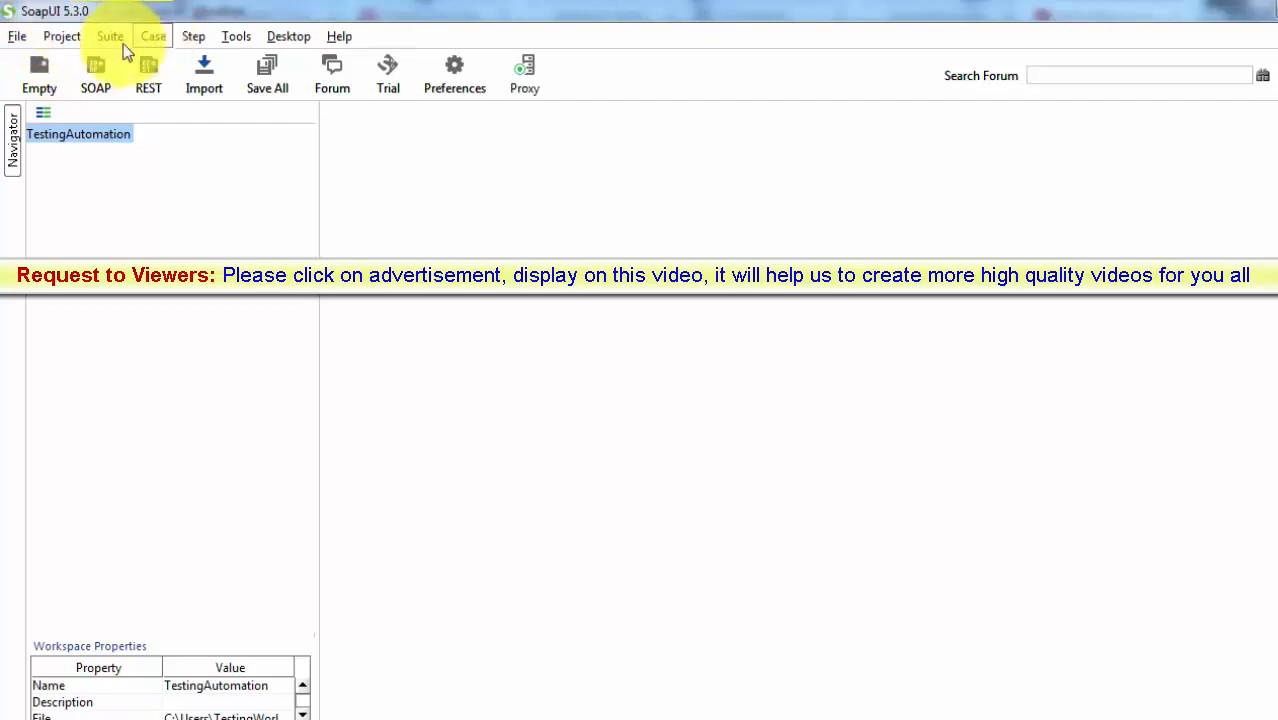
{"action": "right_click", "coordinate": [123, 135]}
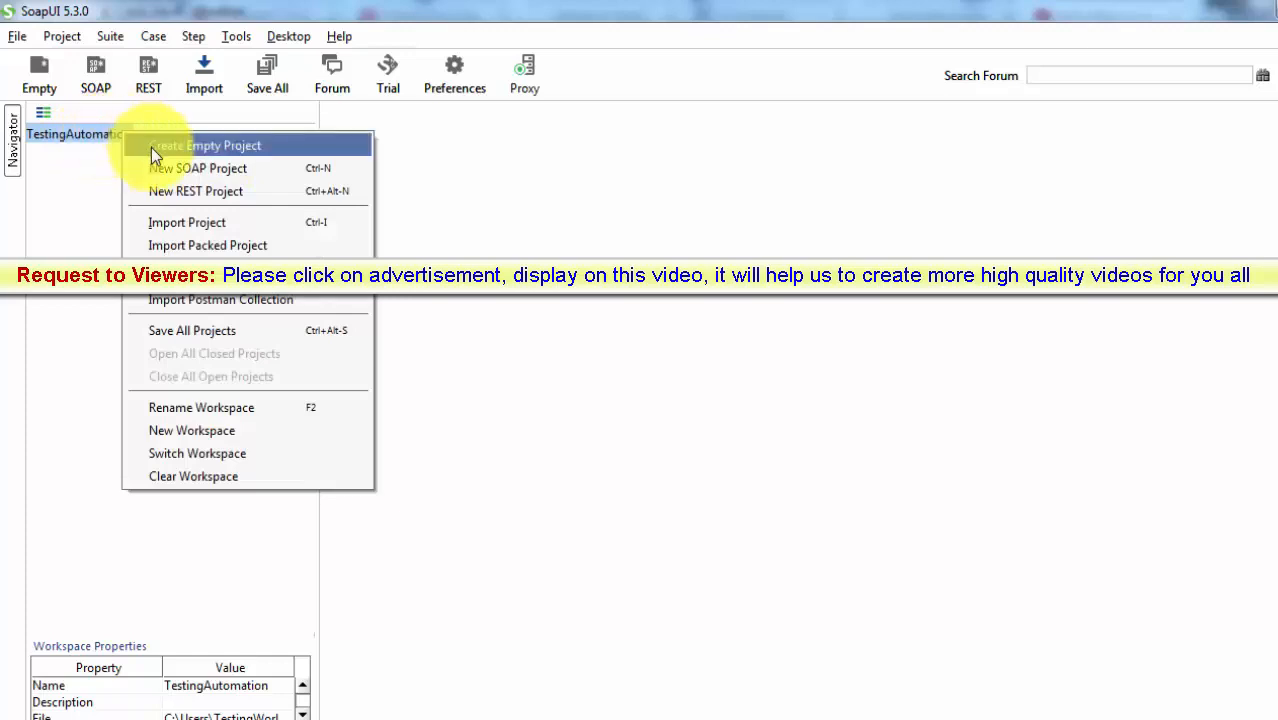
{"action": "left_click", "coordinate": [175, 172]}
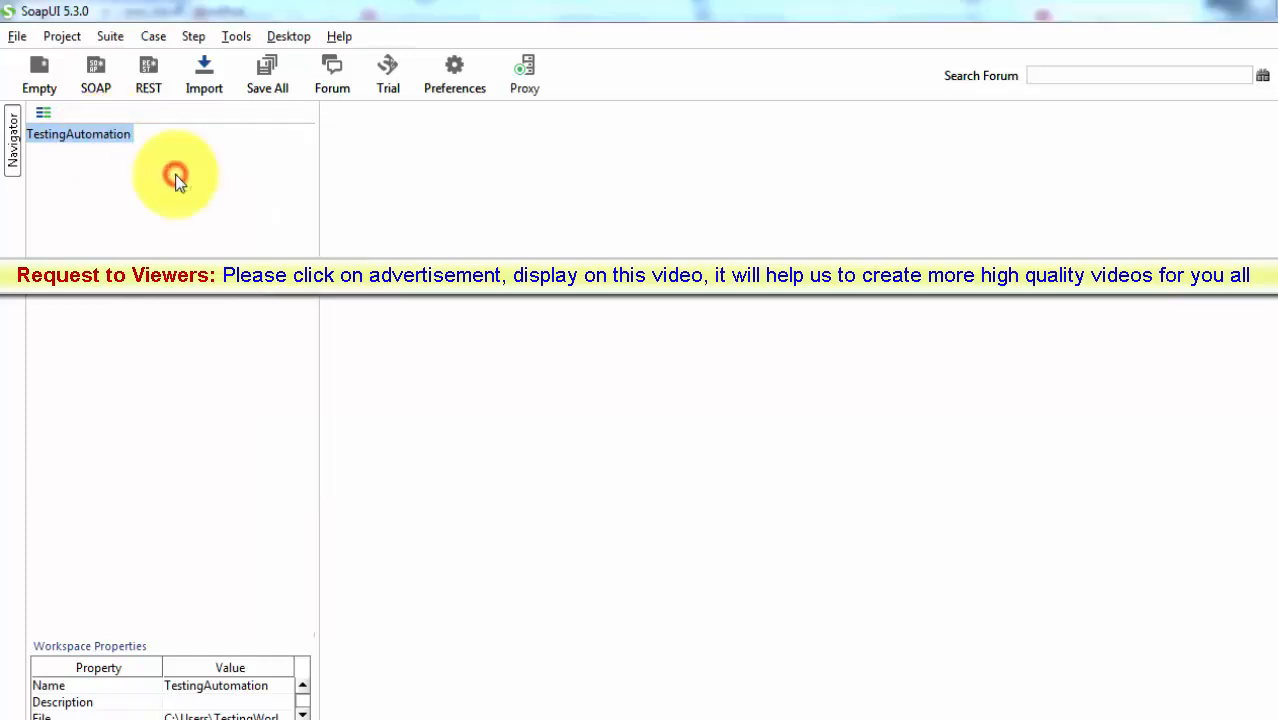
{"action": "left_click", "coordinate": [549, 354]}
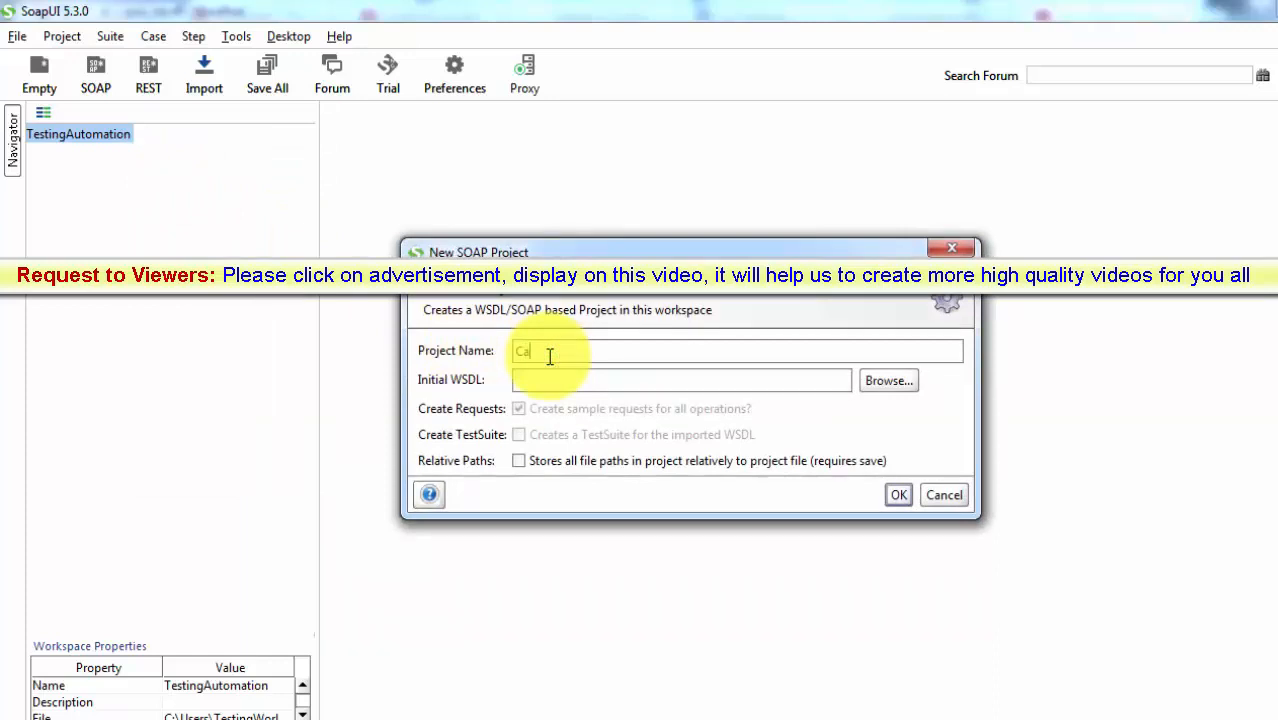
{"action": "type", "text": "Calculation"}
{"action": "left_click", "coordinate": [549, 372]}
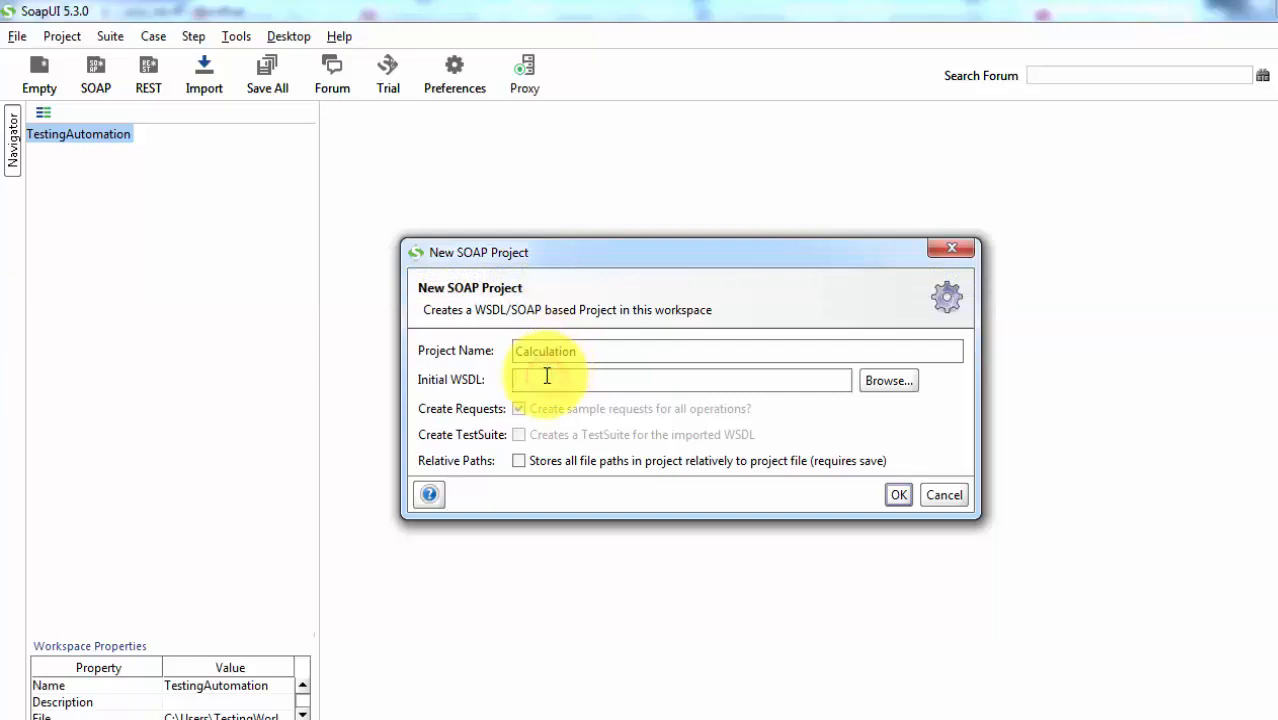
{"action": "type", "text": "http://www.dneonline.com/calculator.asmx?WSDL"}
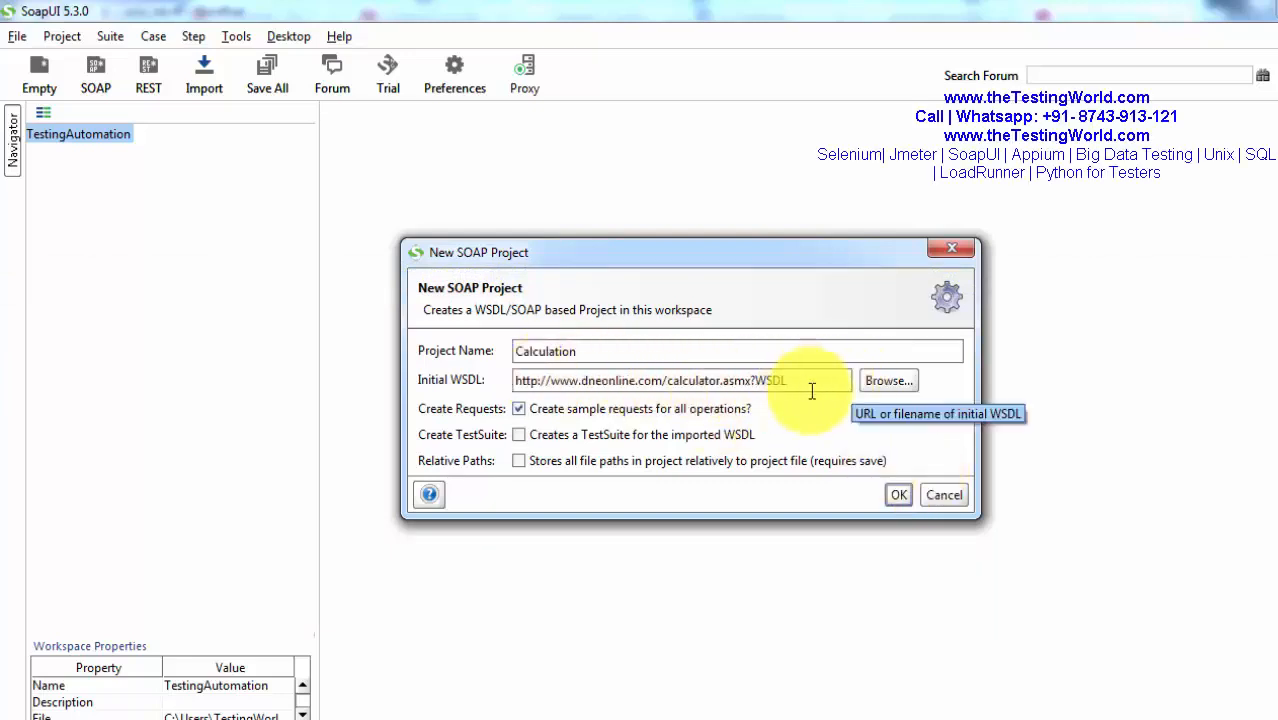
{"action": "left_click", "coordinate": [898, 497]}
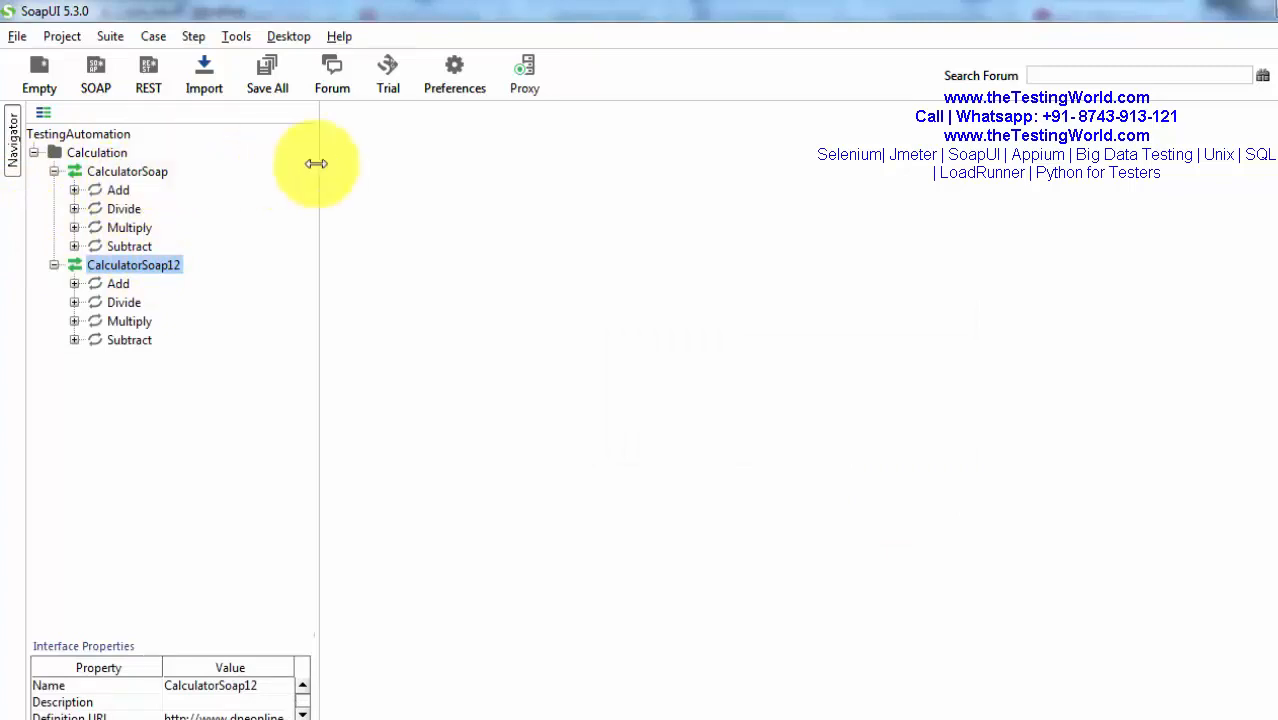
- Narrow the project navigator slightly and collapse the CalculatorSoap and CalculatorSoap12 interfaces in the tree
{"action": "left_click_drag", "start_coordinate": [316, 190], "coordinate": [298, 190]}
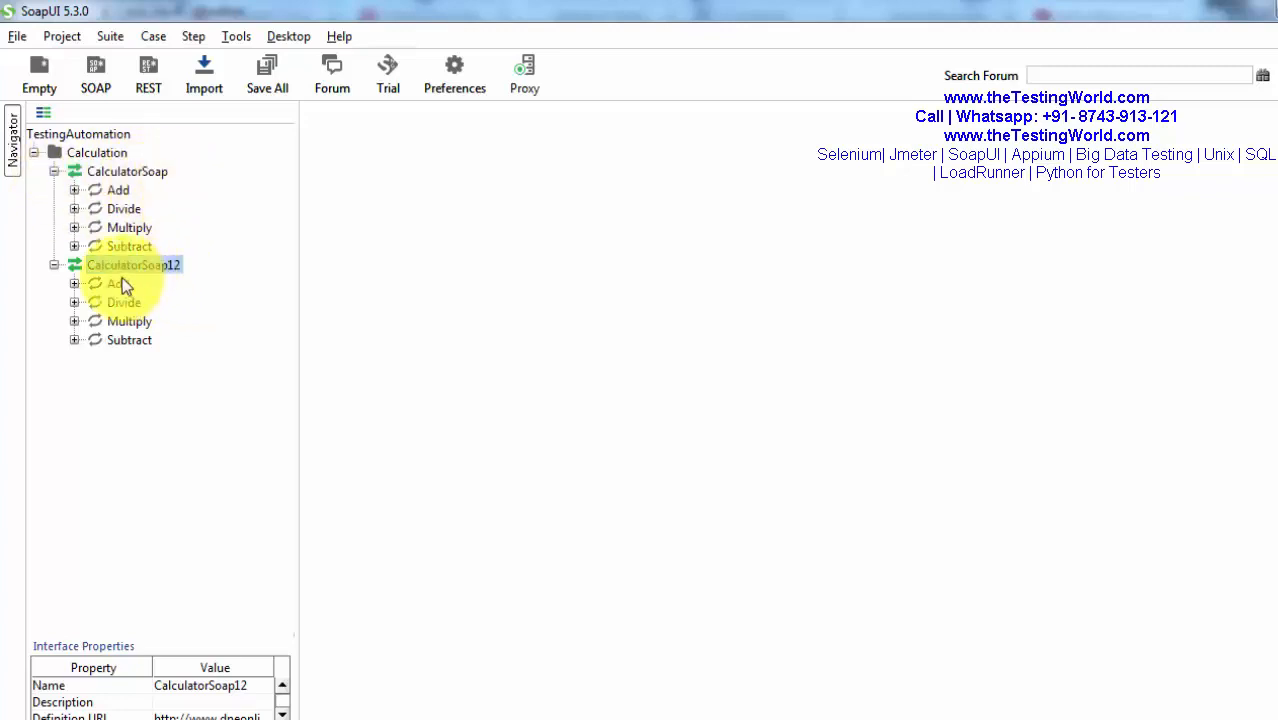
{"action": "left_click", "coordinate": [54, 171]}
{"action": "left_click", "coordinate": [54, 190]}
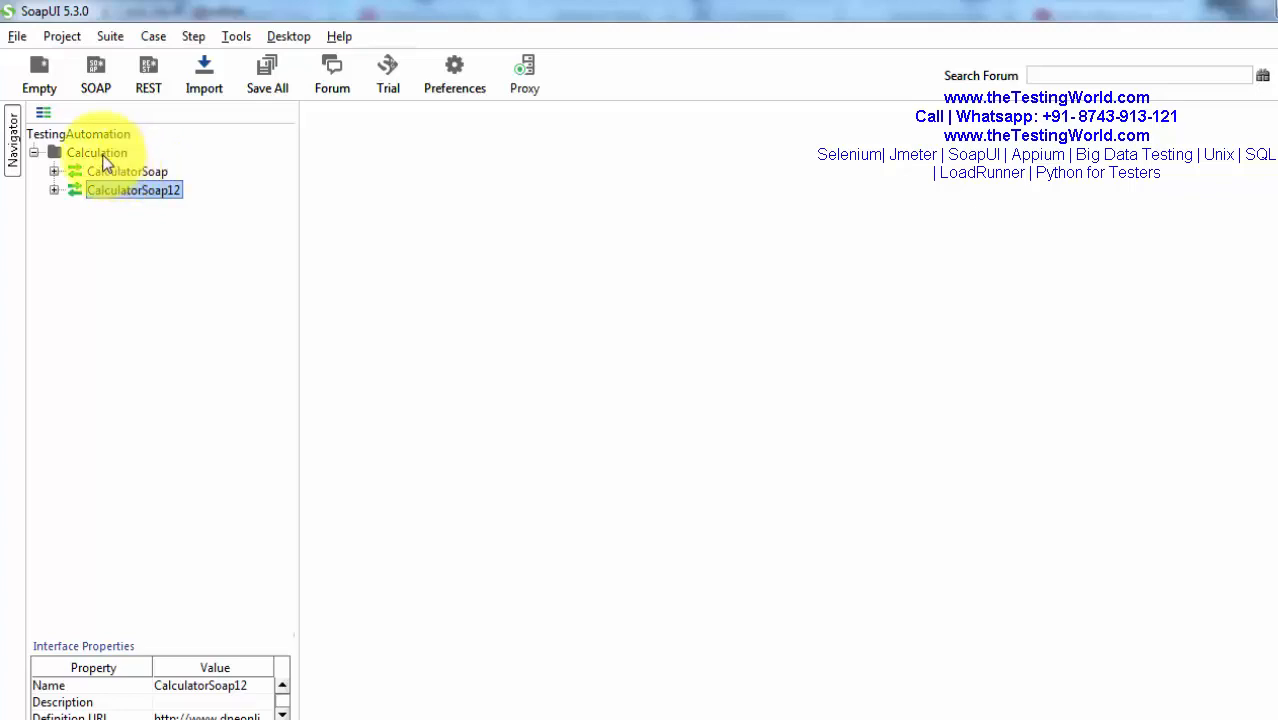
- Create a new TestSuite named Suite1 in the Calculation project and maximize its editor
{"action": "left_click", "coordinate": [101, 154]}
{"action": "right_click", "coordinate": [104, 162]}
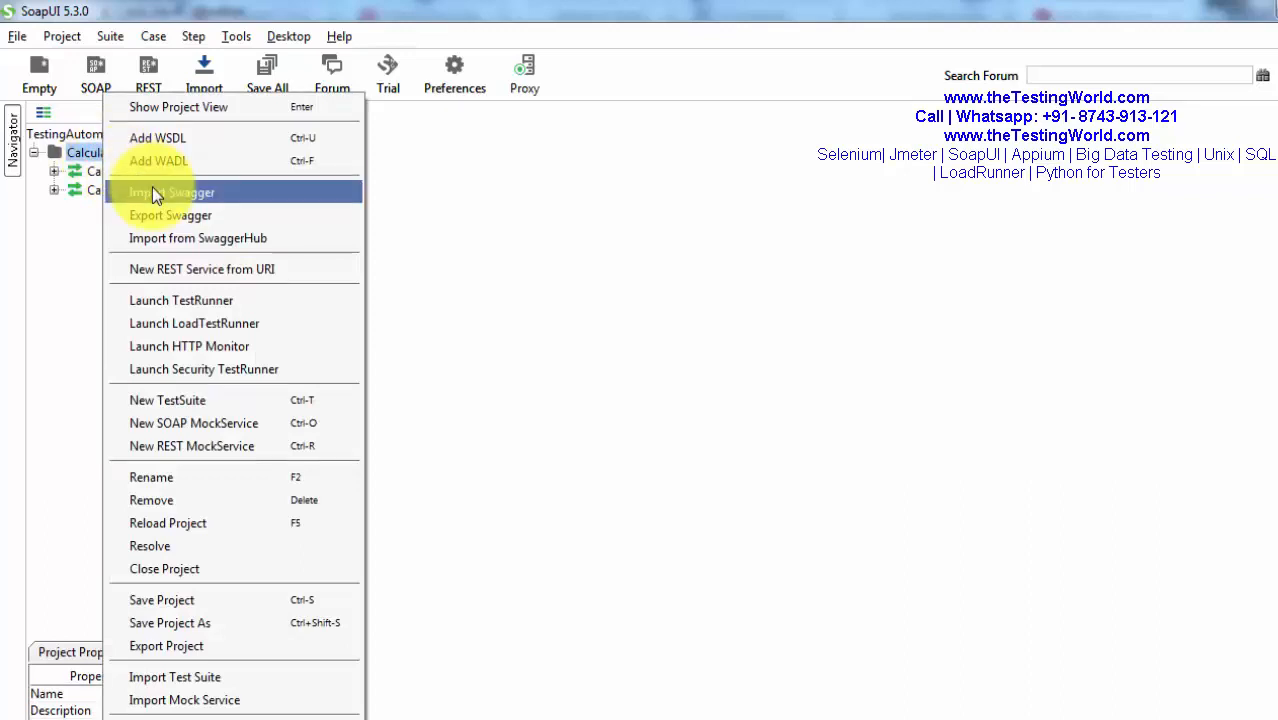
{"action": "left_click", "coordinate": [164, 400]}
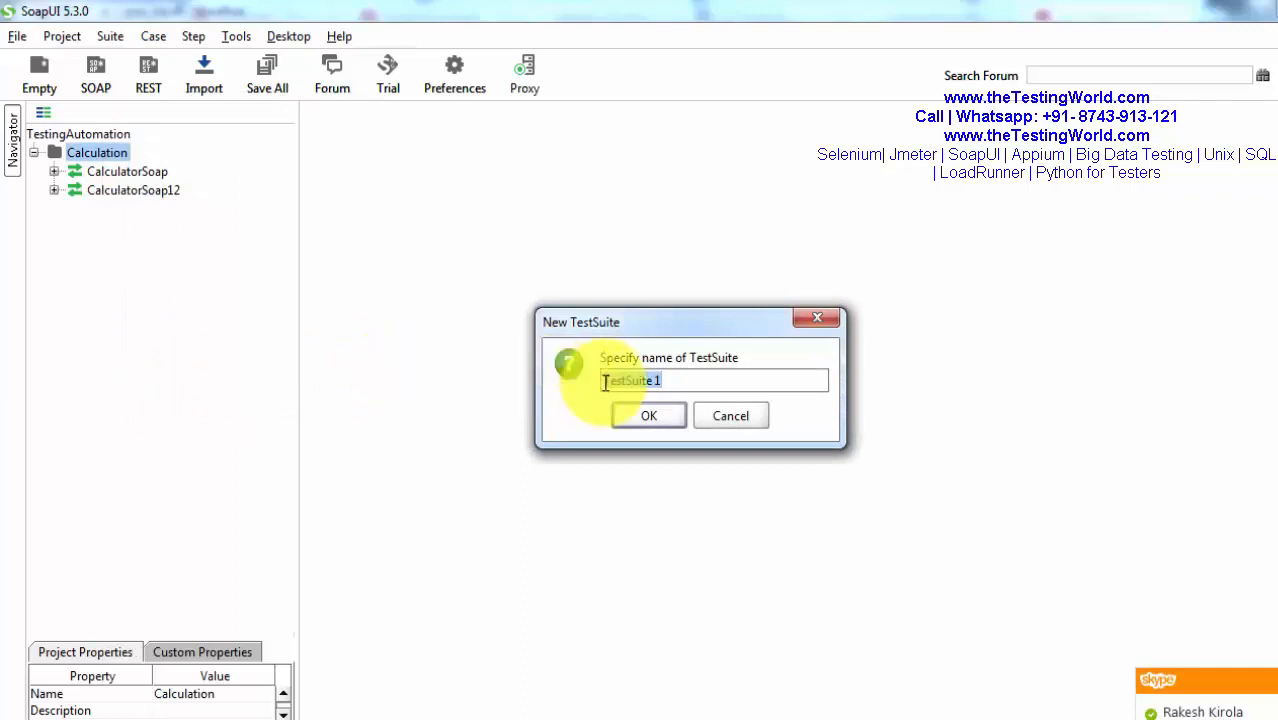
{"action": "type", "text": "Su"}
{"action": "key", "text": "Return"}
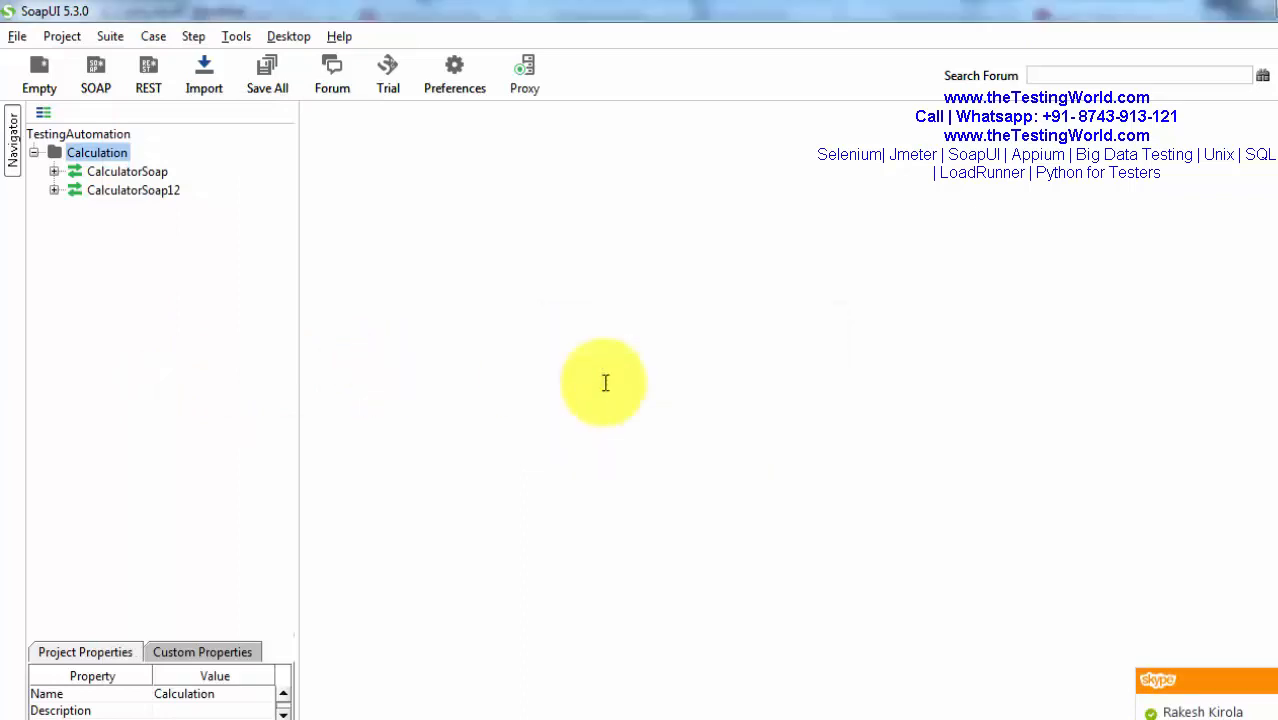
{"action": "left_click", "coordinate": [768, 116]}
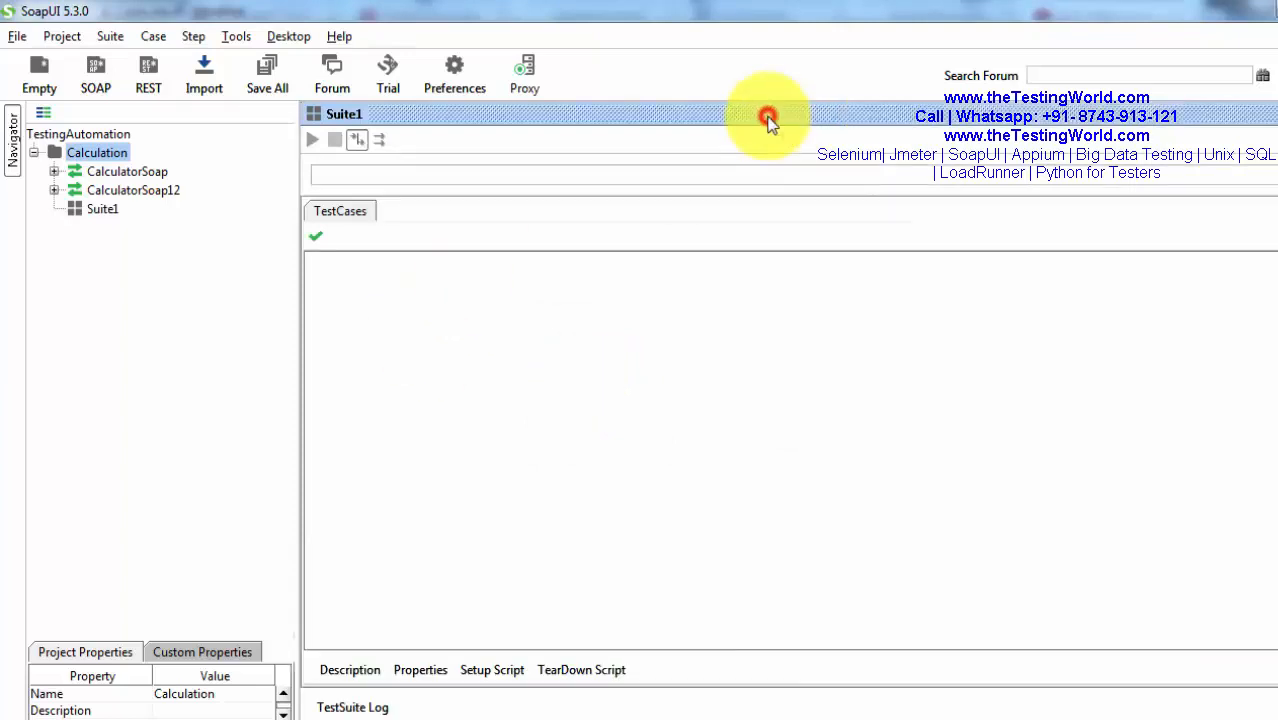
- Create a new TestCase named TestCase1 inside Suite1 and maximize its editor
{"action": "left_click", "coordinate": [112, 219]}
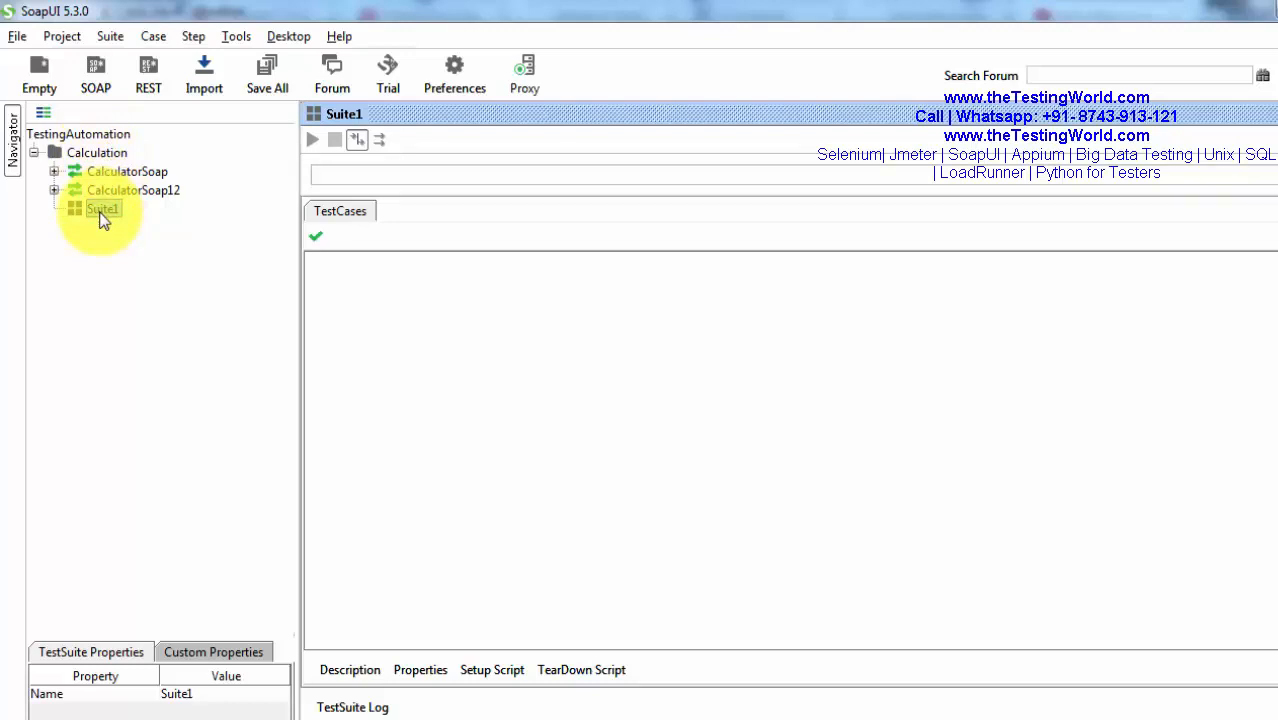
{"action": "right_click", "coordinate": [104, 218]}
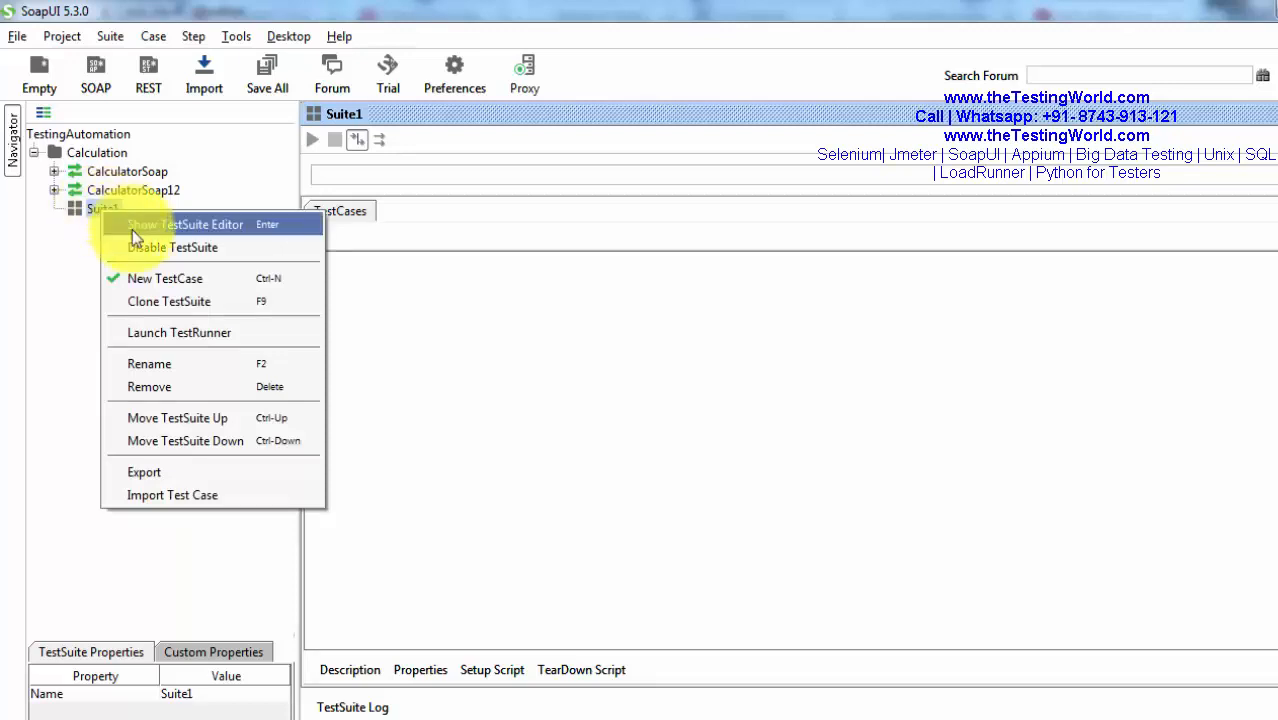
{"action": "left_click", "coordinate": [146, 272]}
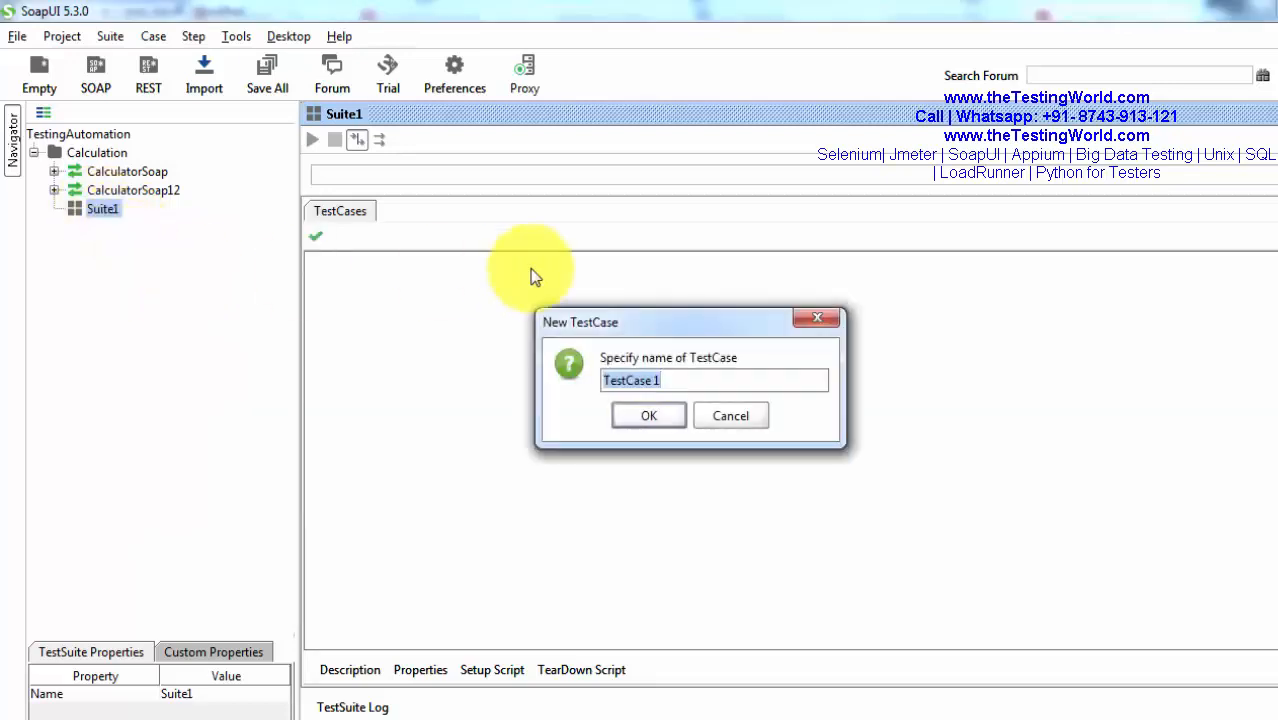
{"action": "type", "text": "Case1"}
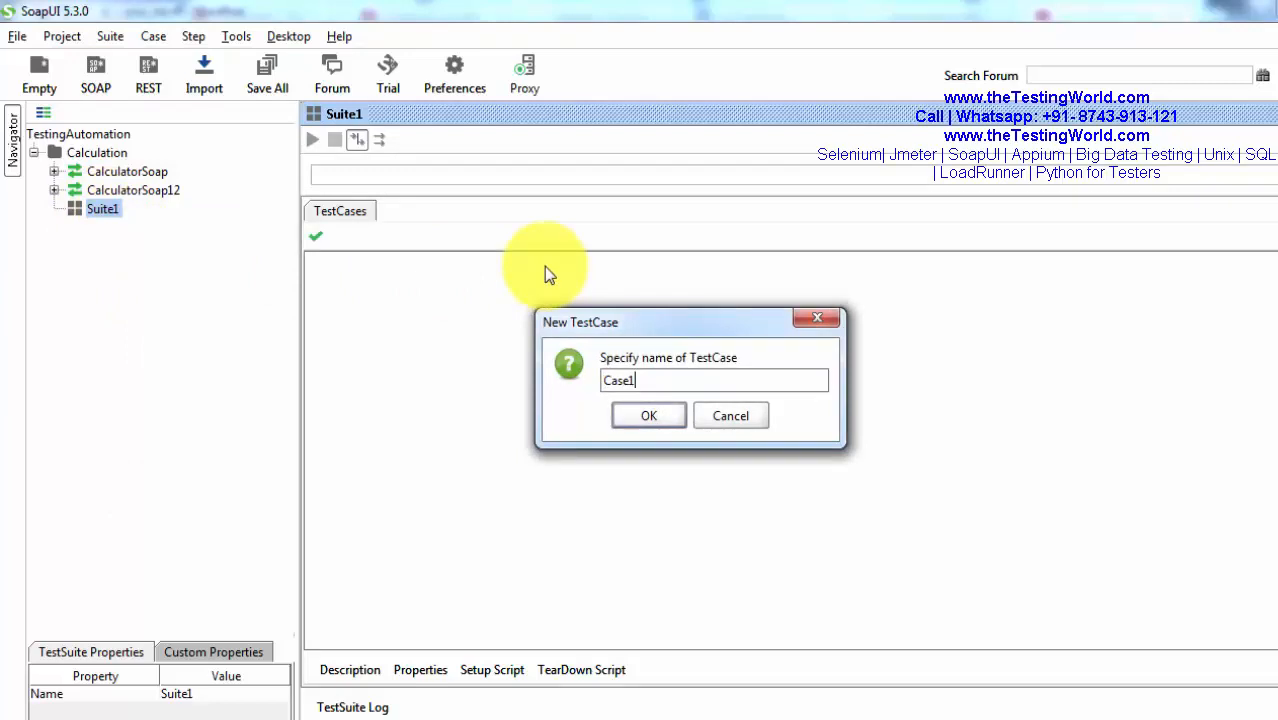
{"action": "left_click", "coordinate": [607, 376]}
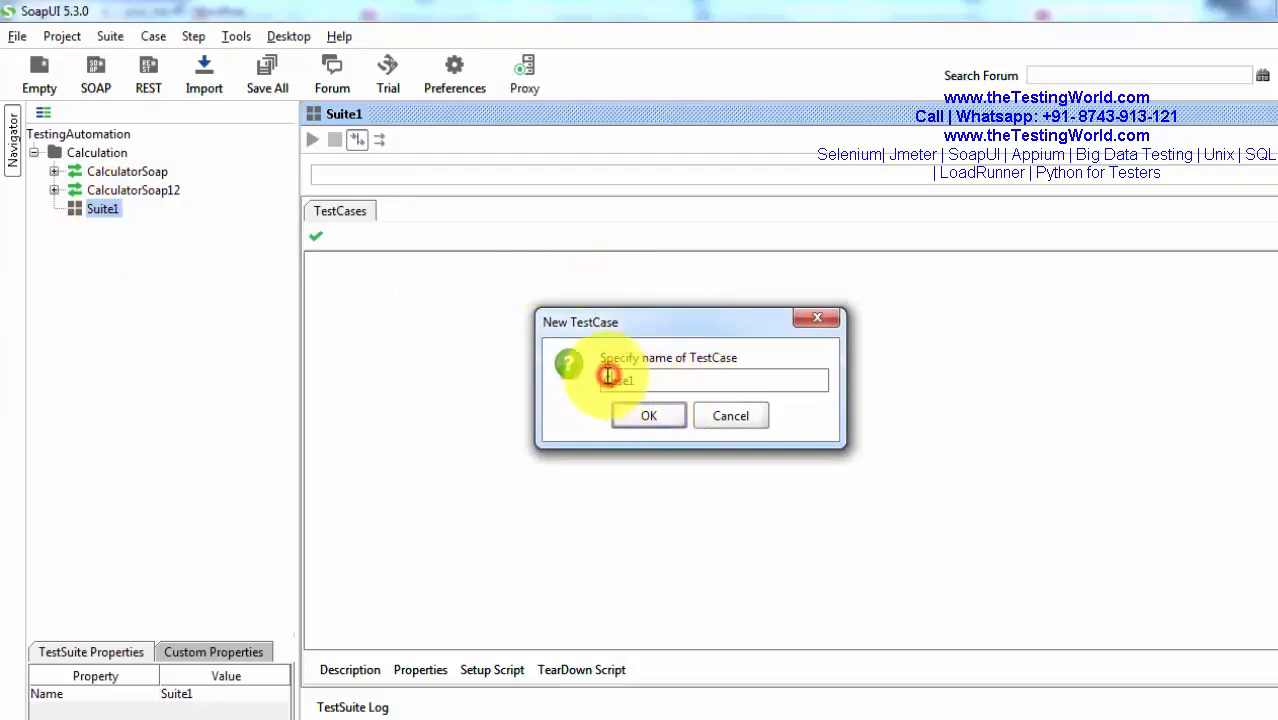
{"action": "key", "text": "BackSpace"}
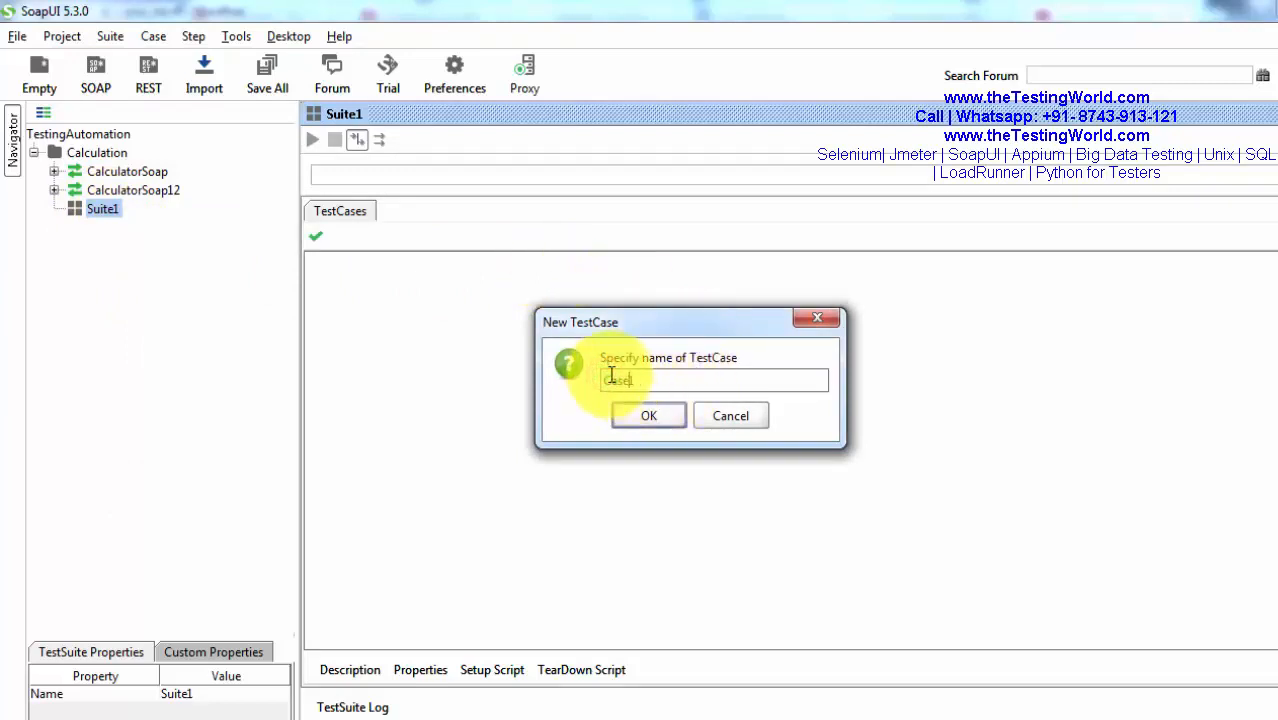
{"action": "type", "text": "Test"}
{"action": "left_click", "coordinate": [665, 420]}
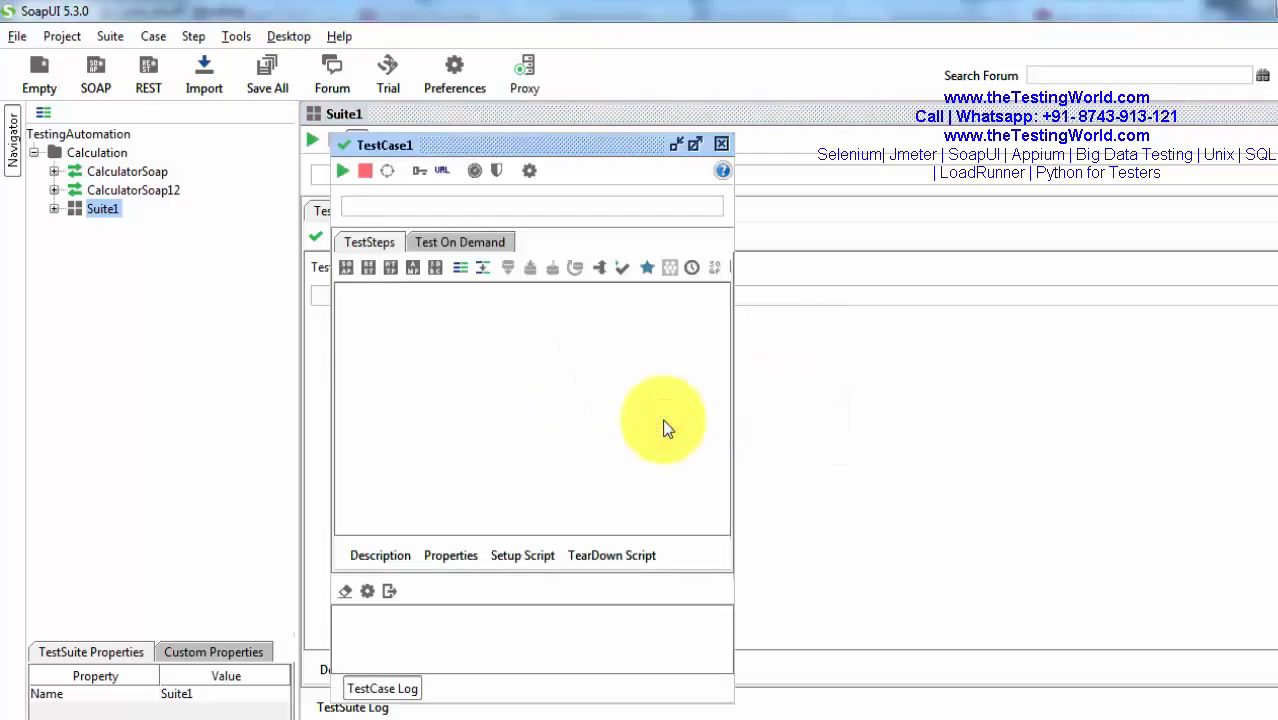
{"action": "left_click", "coordinate": [695, 145]}
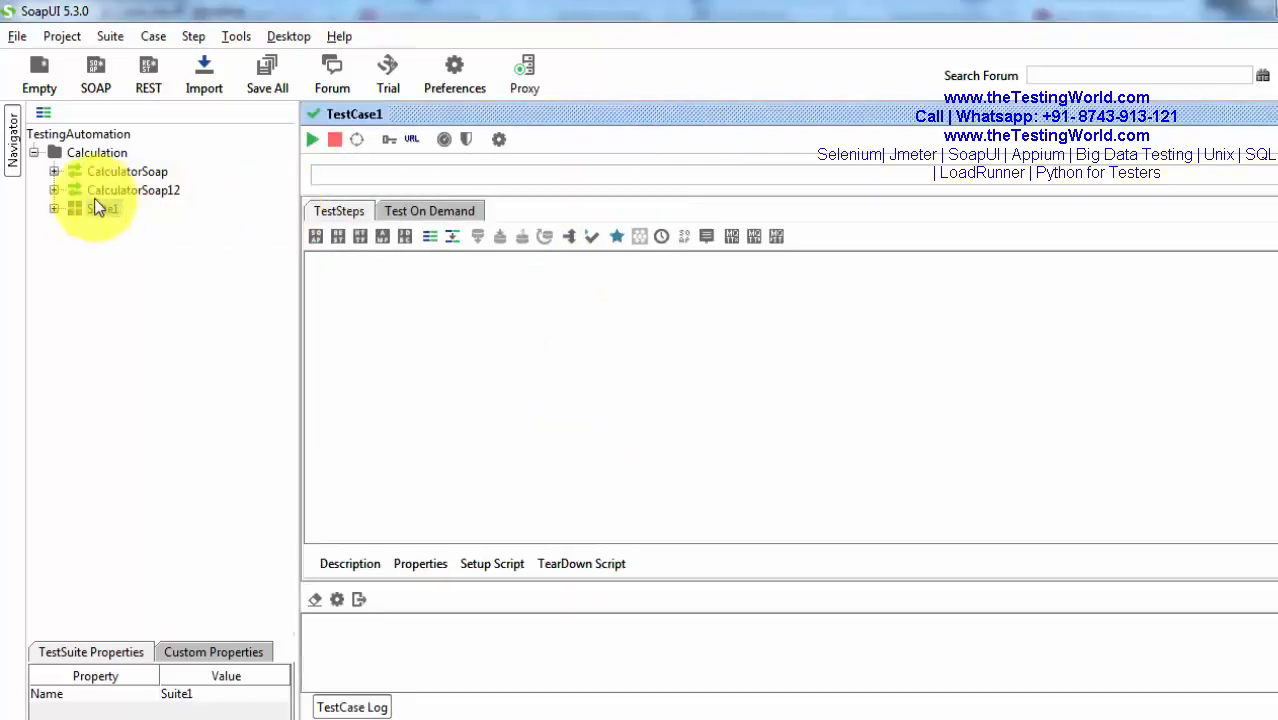
- Expand Suite1 and TestCase1 in the project tree and review the step types that can be added to the test case
{"action": "left_click", "coordinate": [54, 210]}
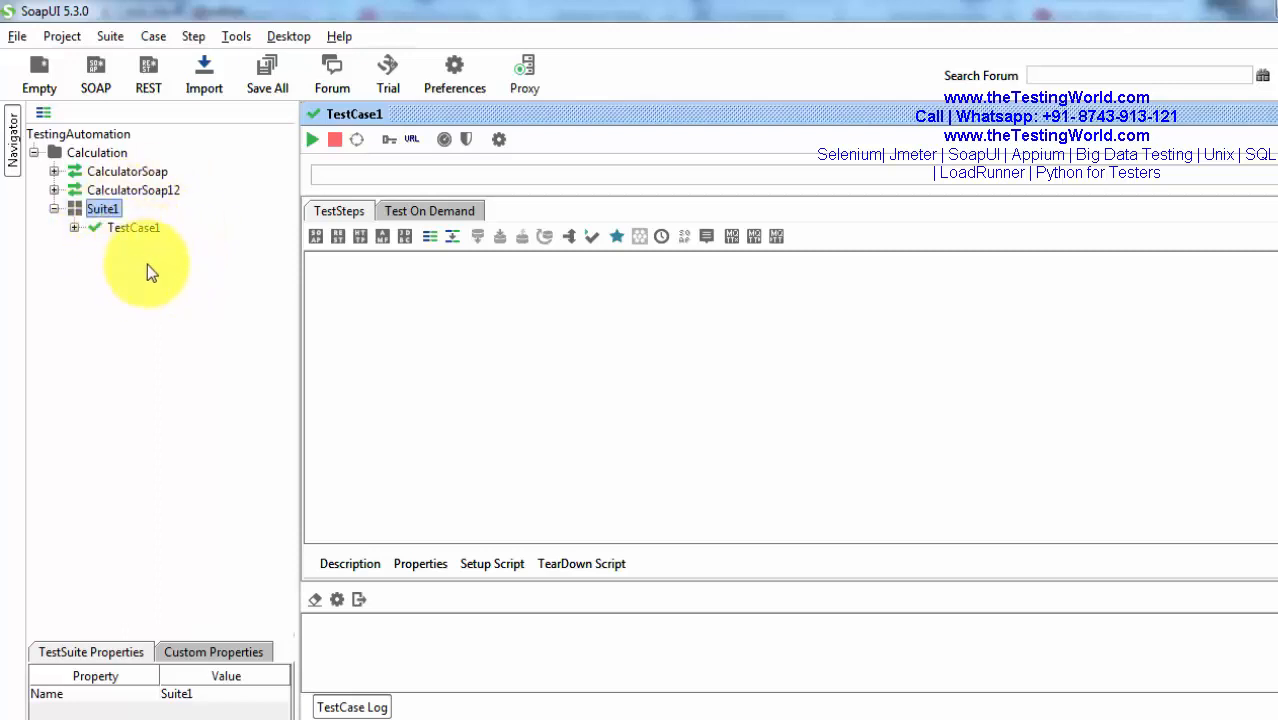
{"action": "left_click", "coordinate": [75, 228]}
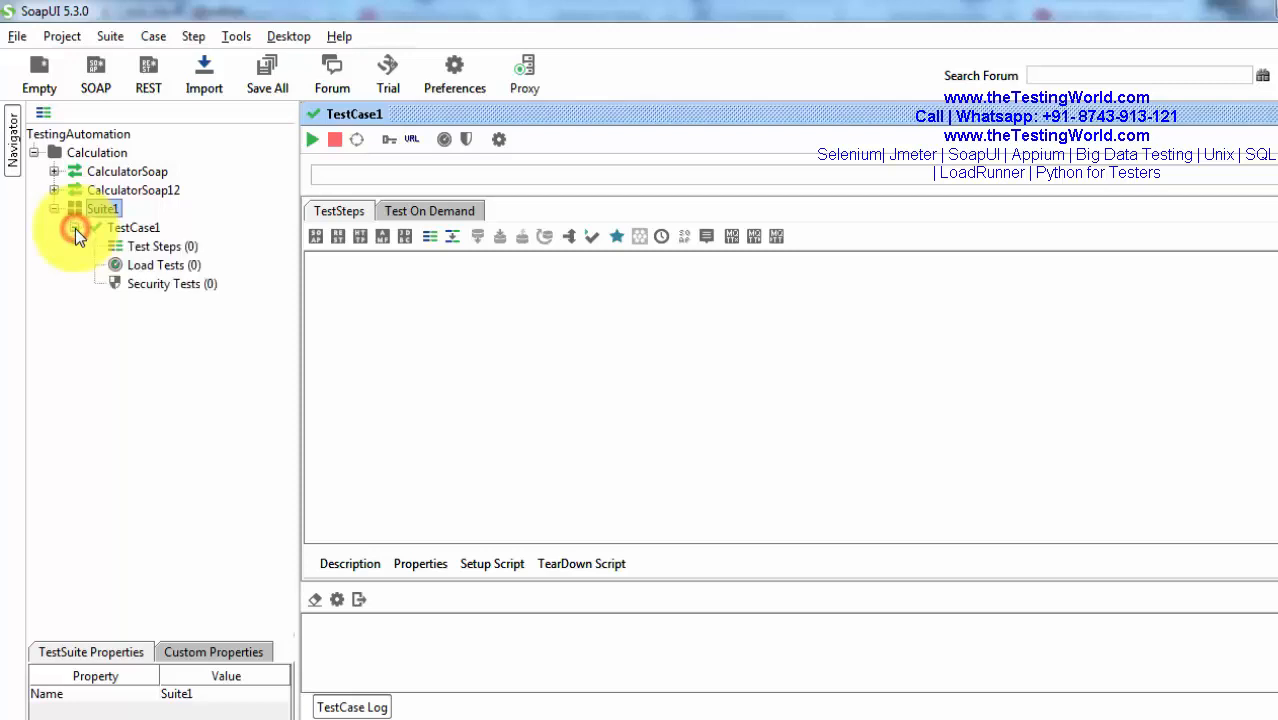
{"action": "left_click", "coordinate": [148, 233]}
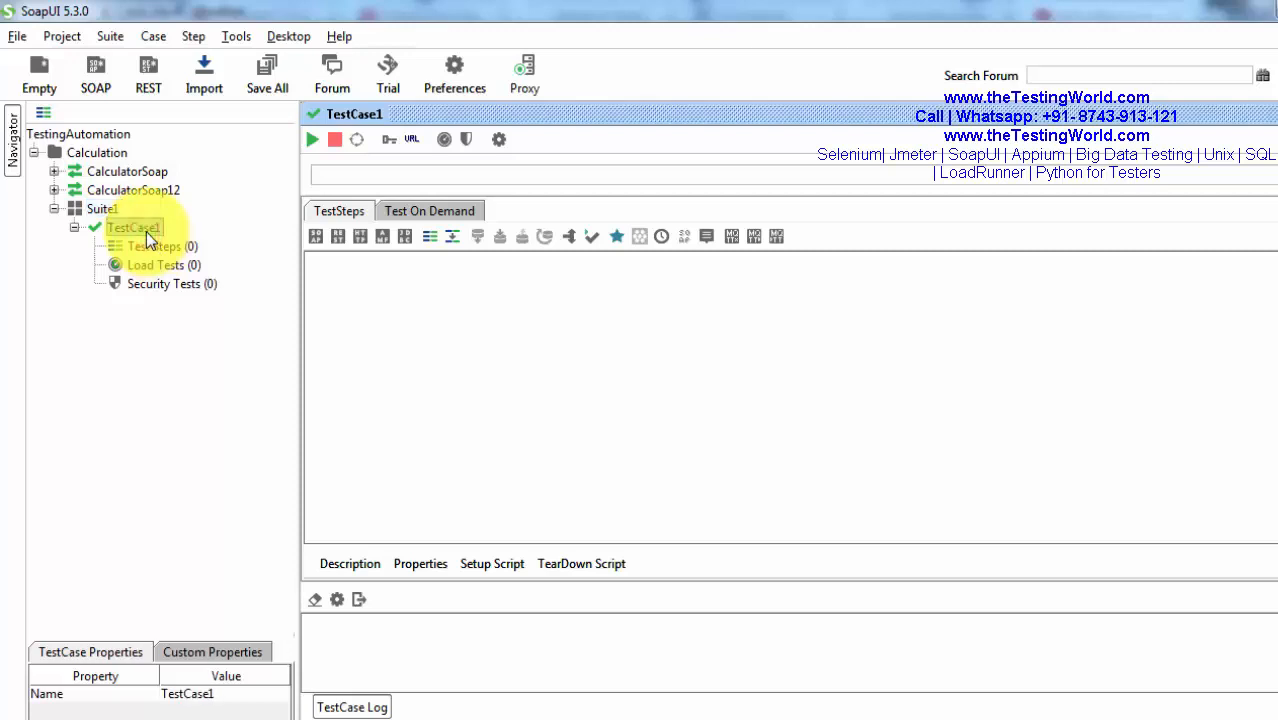
{"action": "right_click", "coordinate": [146, 232]}
{"action": "mouse_move", "coordinate": [268, 326]}
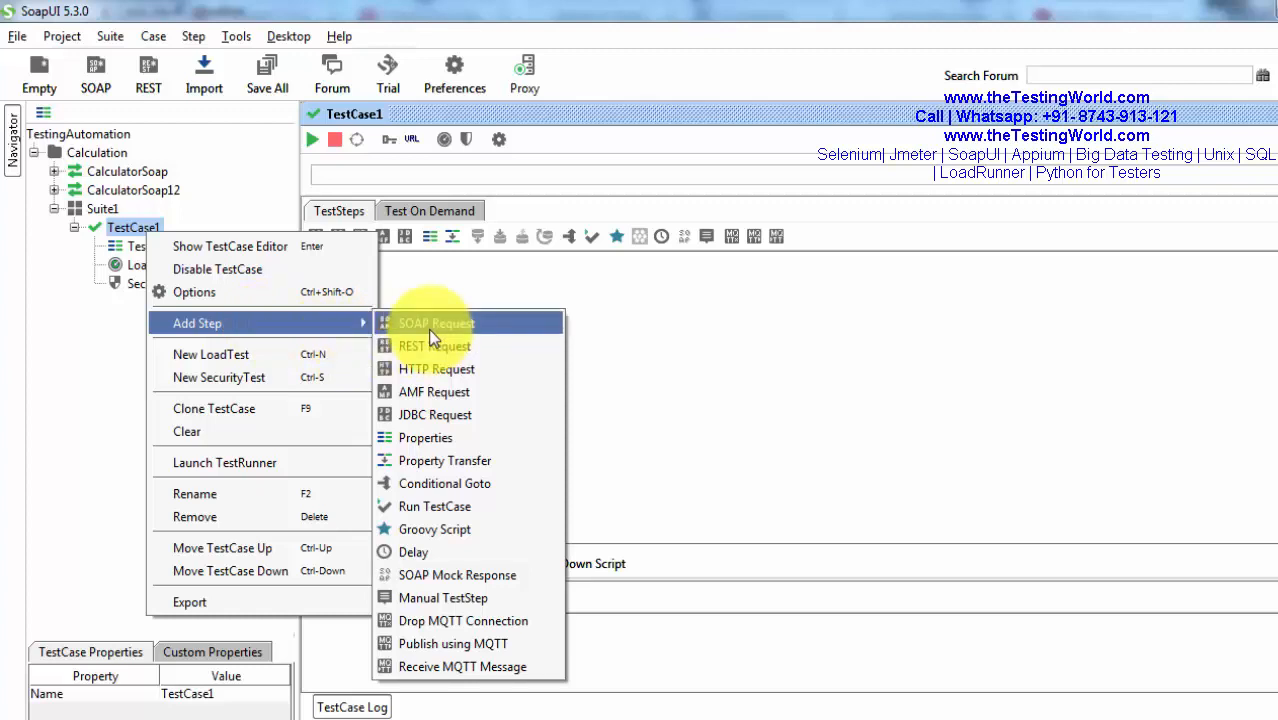
{"action": "left_click", "coordinate": [760, 338]}
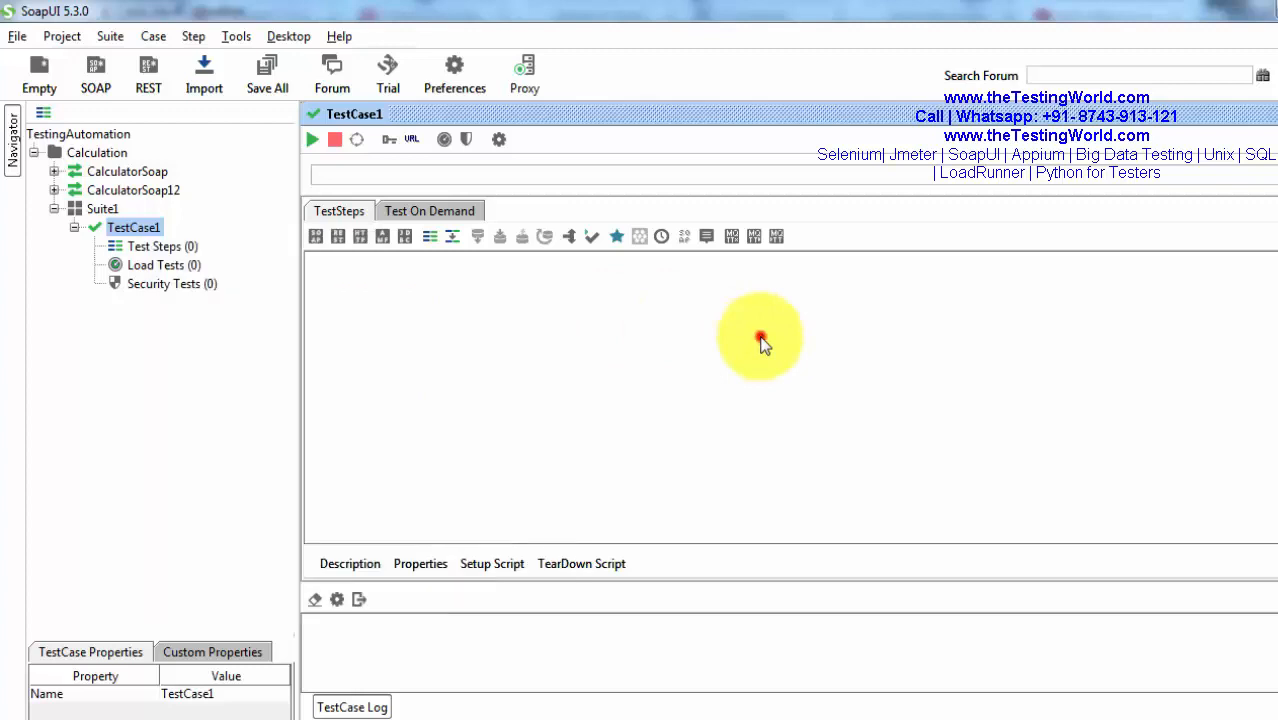
- Add a SOAP Request step named Step1 to TestCase1 that invokes CalculatorSoap -> Add, keeping only the SOAP Response Assertion
{"action": "left_click", "coordinate": [54, 171]}
{"action": "left_click", "coordinate": [74, 190]}
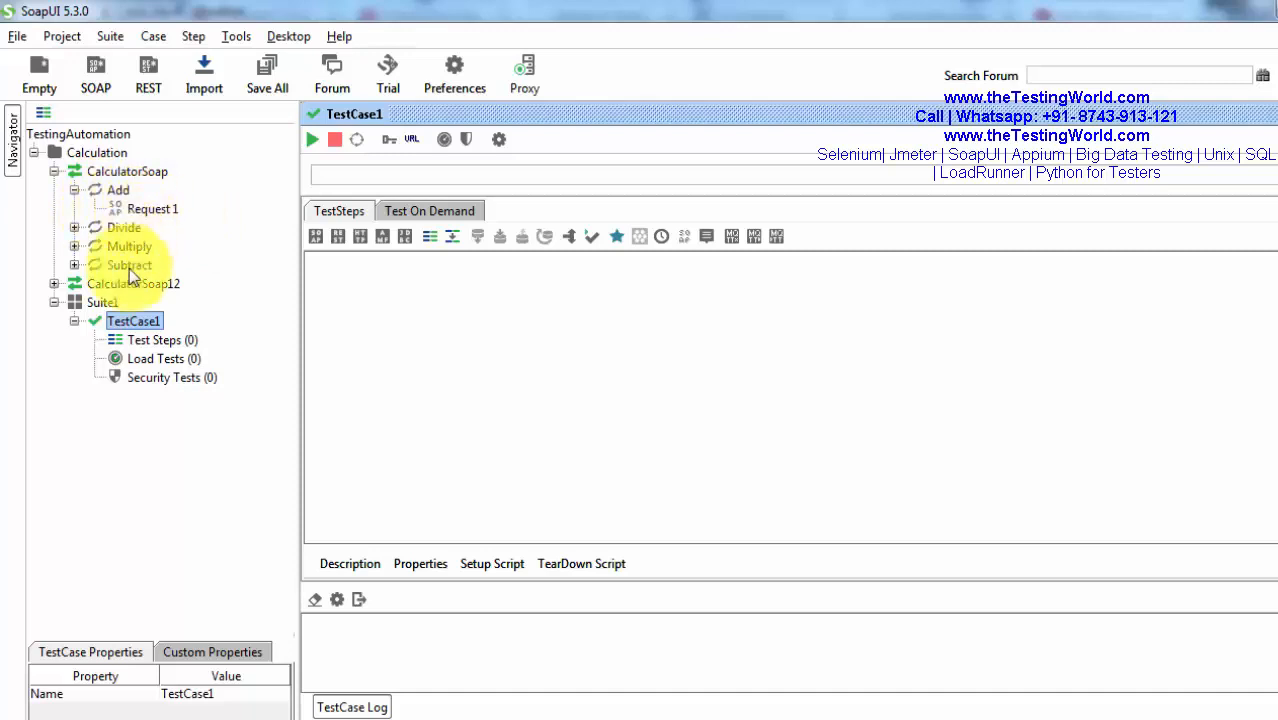
{"action": "right_click", "coordinate": [144, 324]}
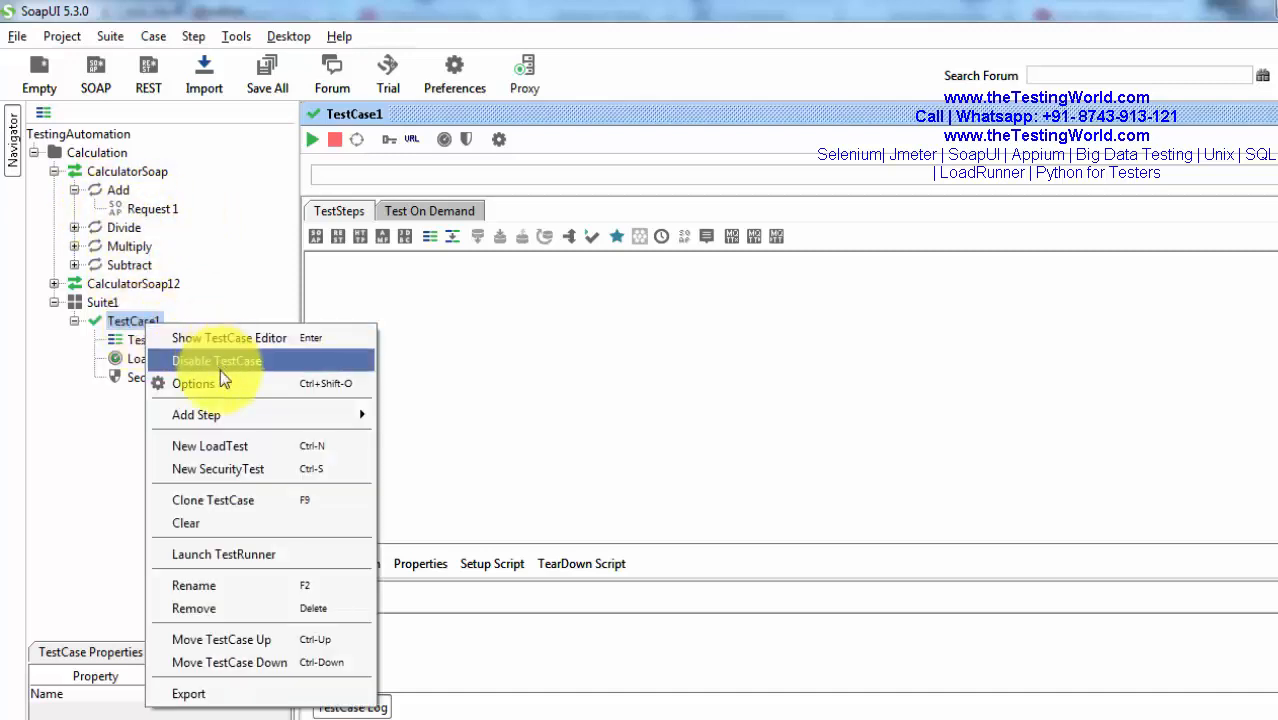
{"action": "mouse_move", "coordinate": [225, 411]}
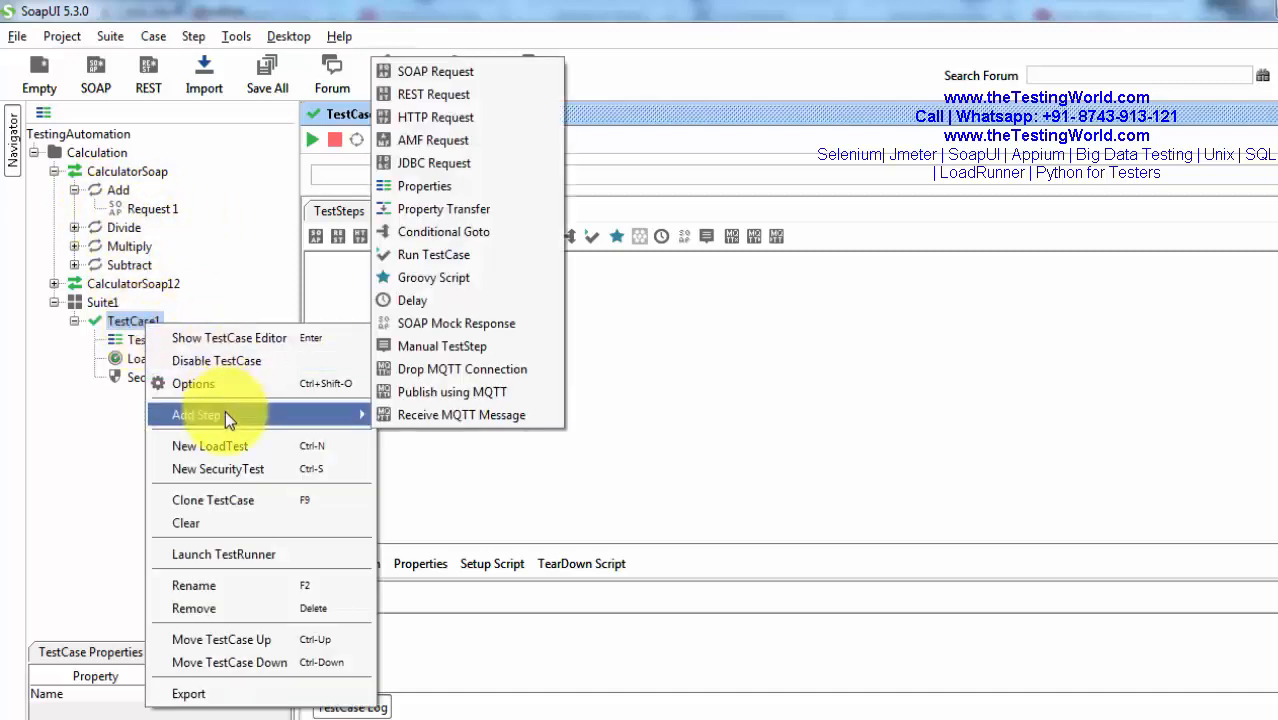
{"action": "left_click", "coordinate": [475, 76]}
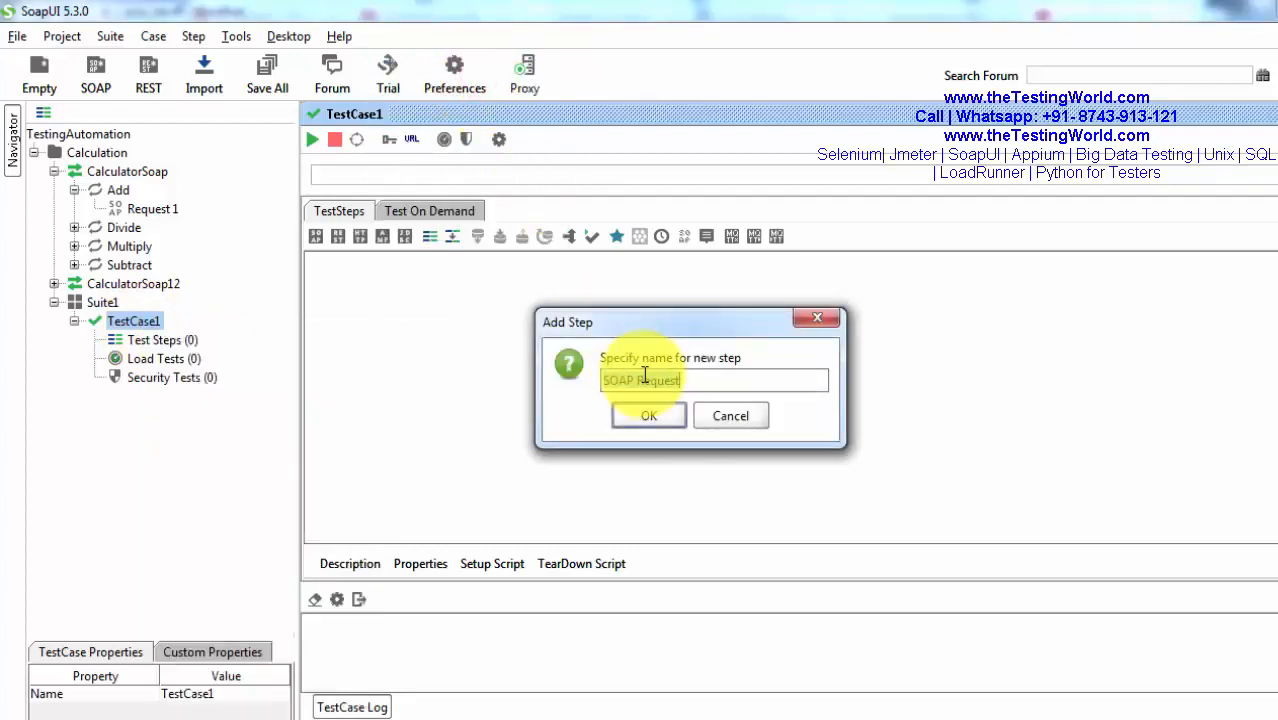
{"action": "type", "text": "Step1"}
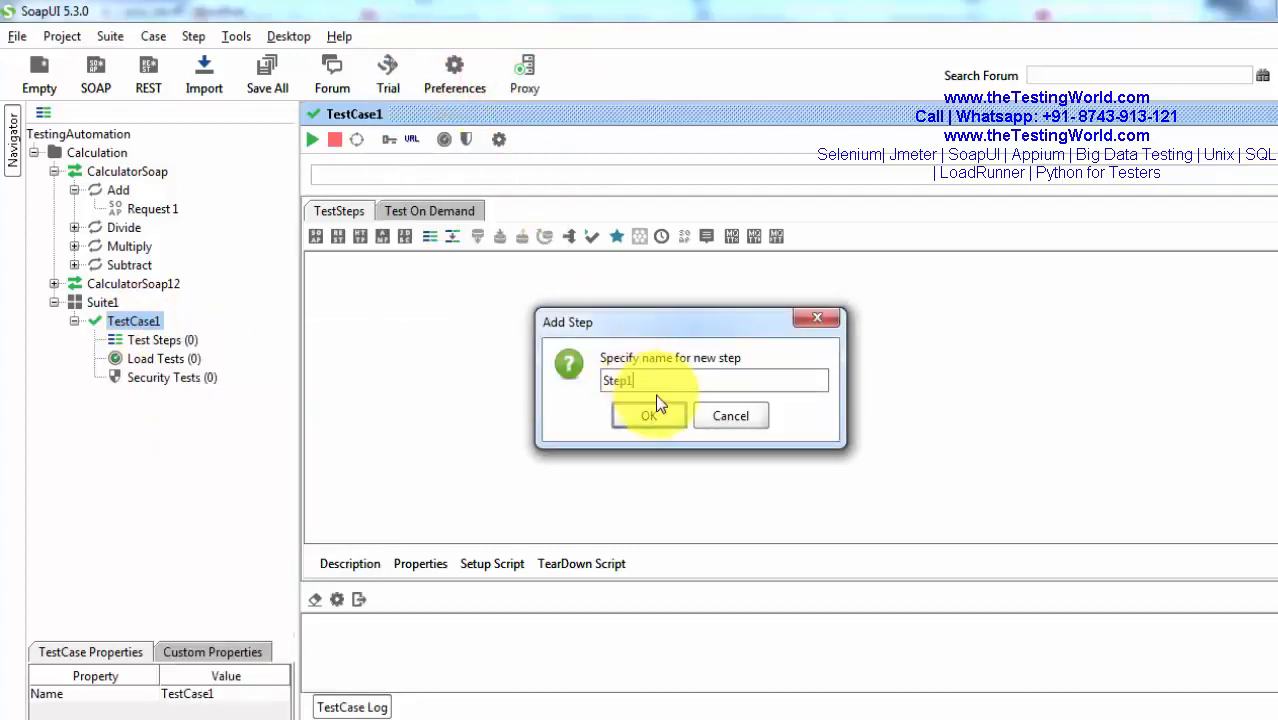
{"action": "left_click", "coordinate": [651, 412]}
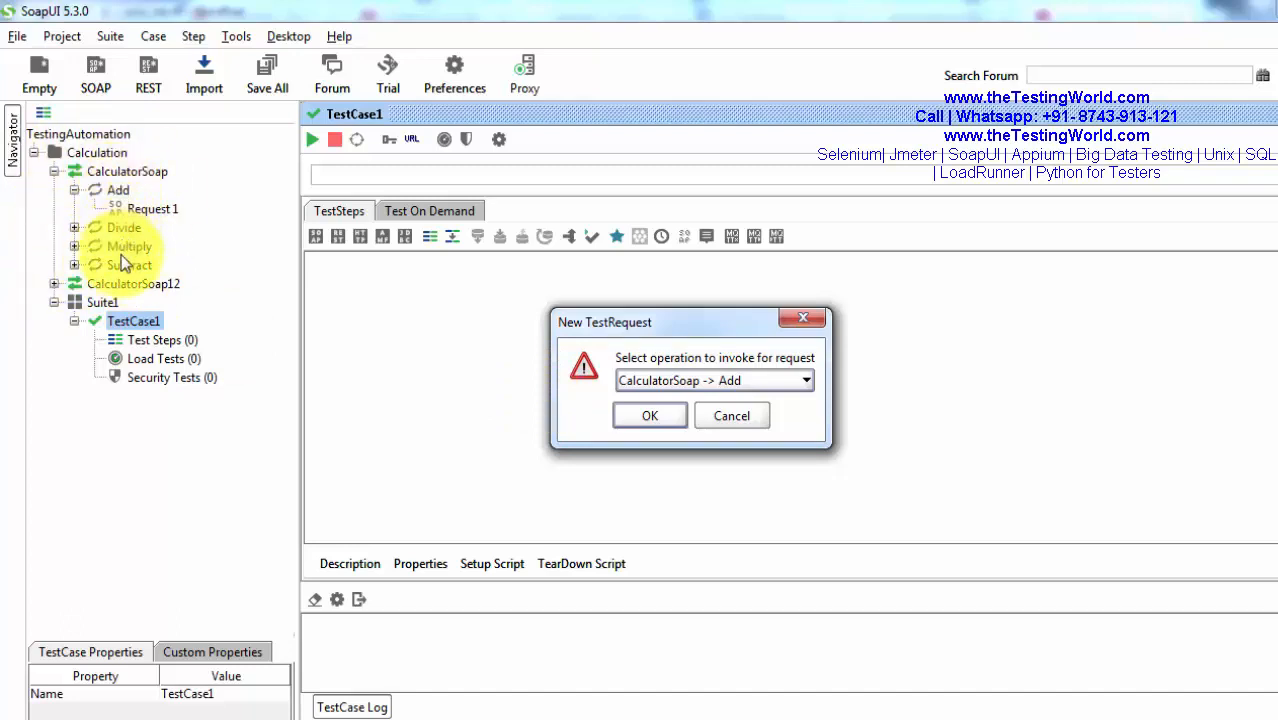
{"action": "left_click", "coordinate": [702, 382]}
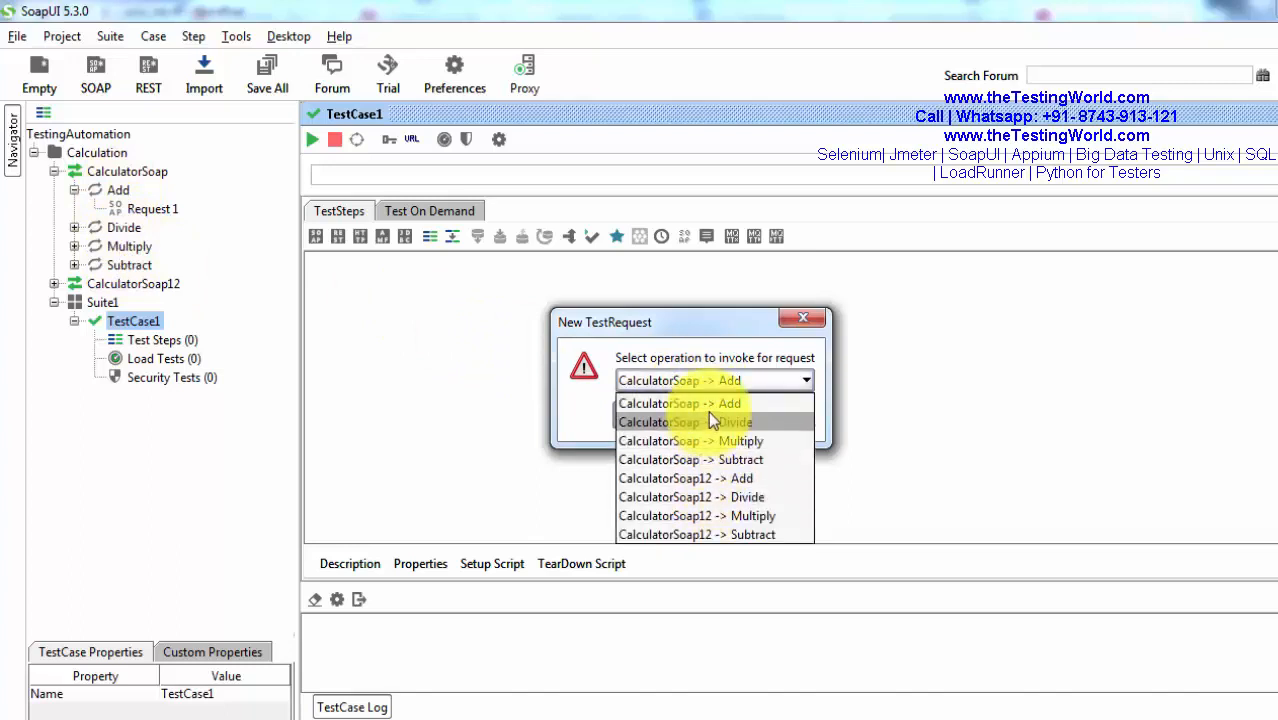
{"action": "left_click", "coordinate": [711, 405]}
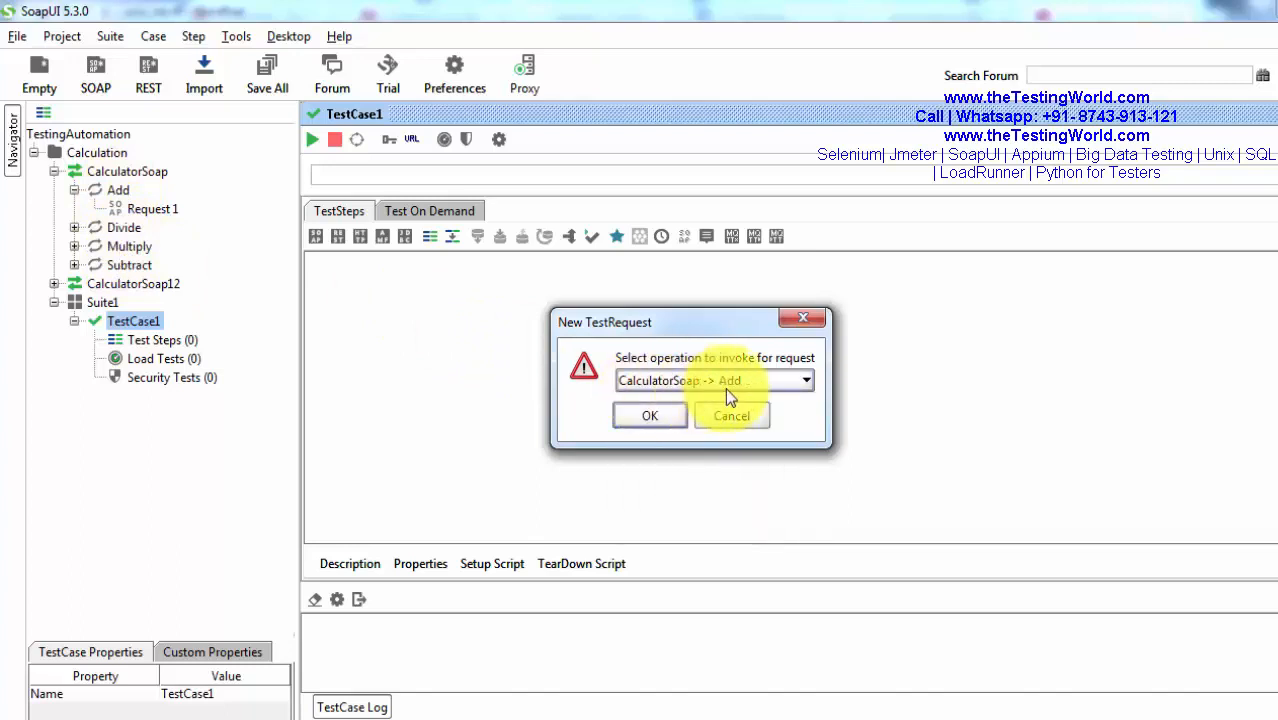
{"action": "left_click", "coordinate": [646, 416]}
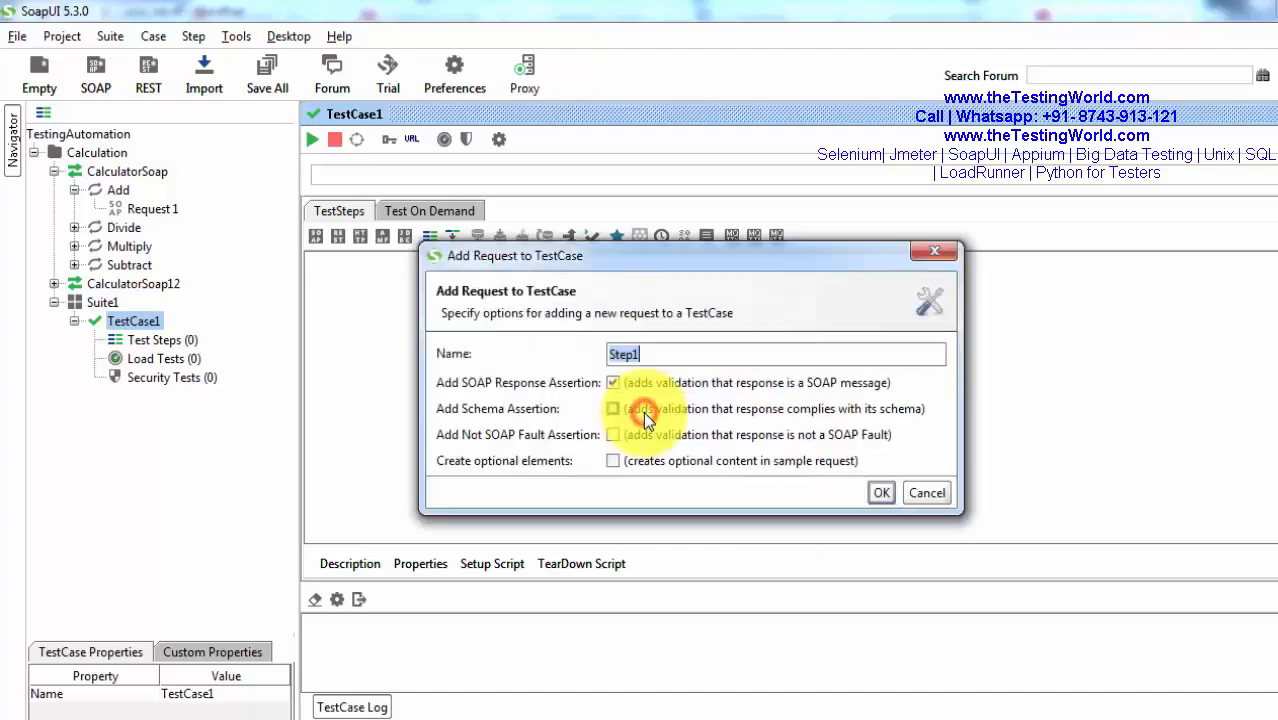
{"action": "left_click", "coordinate": [878, 492]}
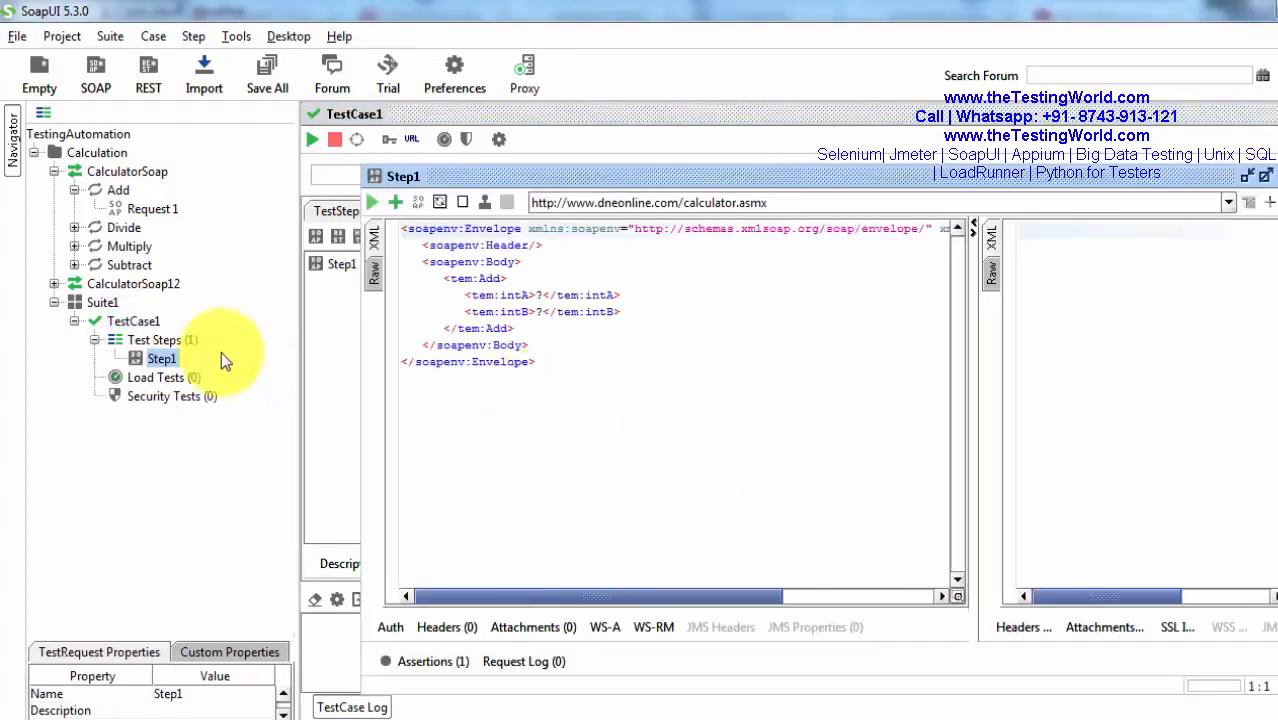
- Maximize the Step1 editor and widen its response pane, reviewing the intA and intB parameters in the Add request
{"action": "double_click", "coordinate": [625, 186]}
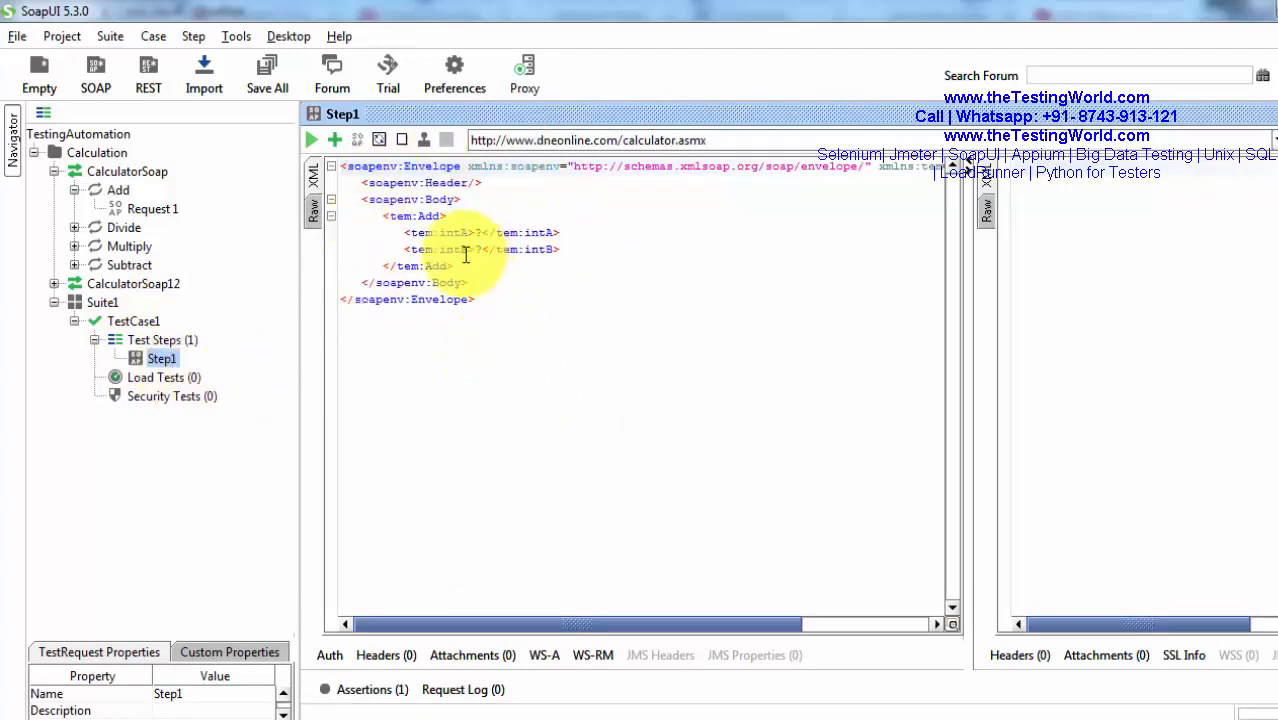
{"action": "left_click_drag", "start_coordinate": [551, 343], "coordinate": [347, 165]}
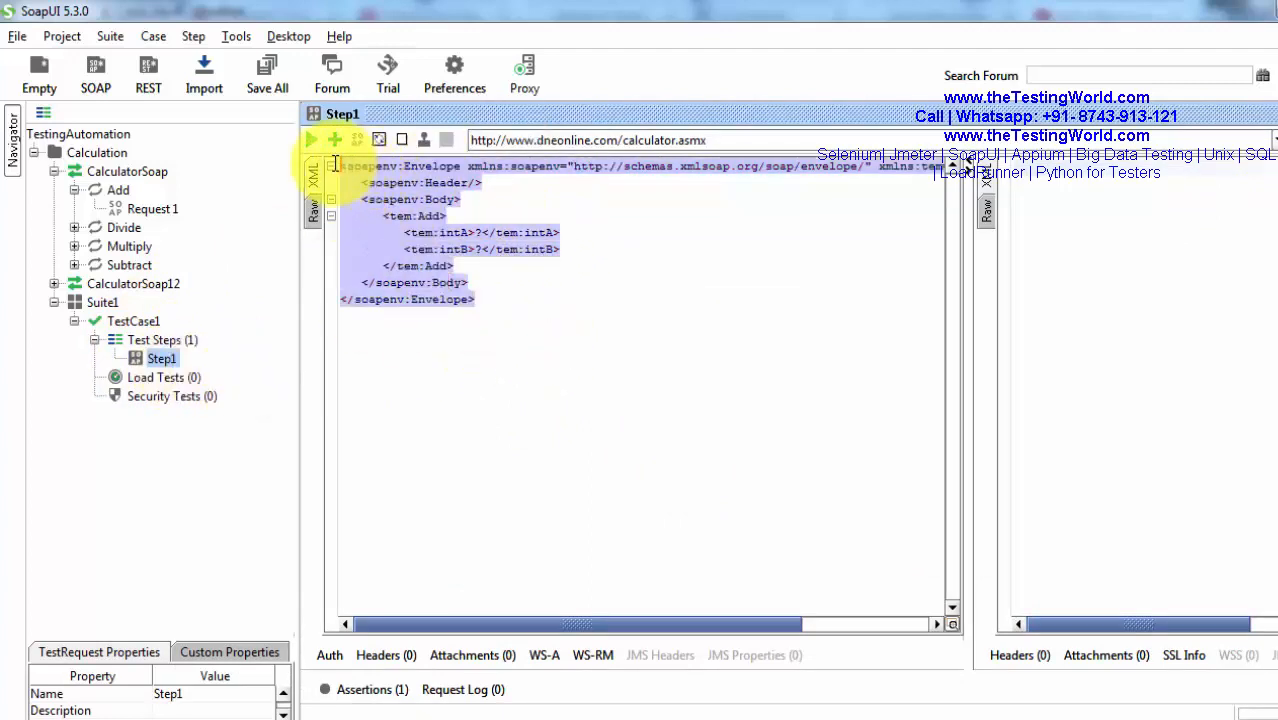
{"action": "left_click", "coordinate": [489, 260]}
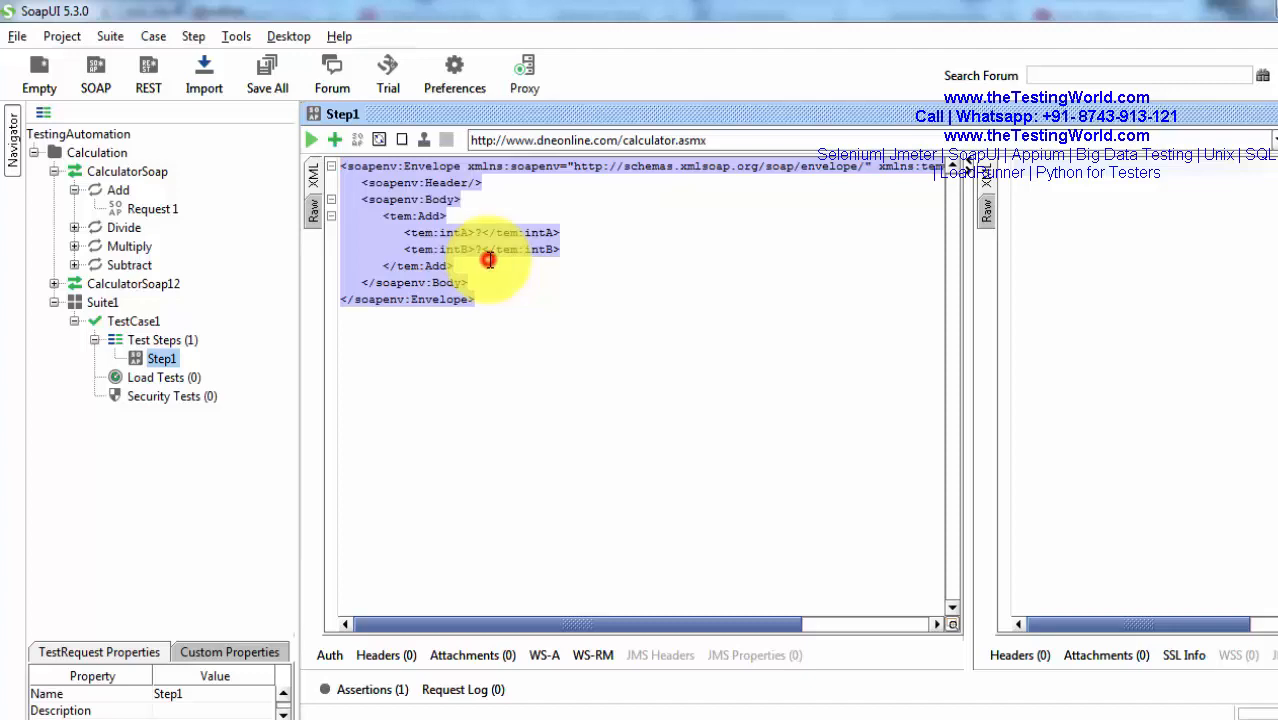
{"action": "left_click", "coordinate": [506, 323]}
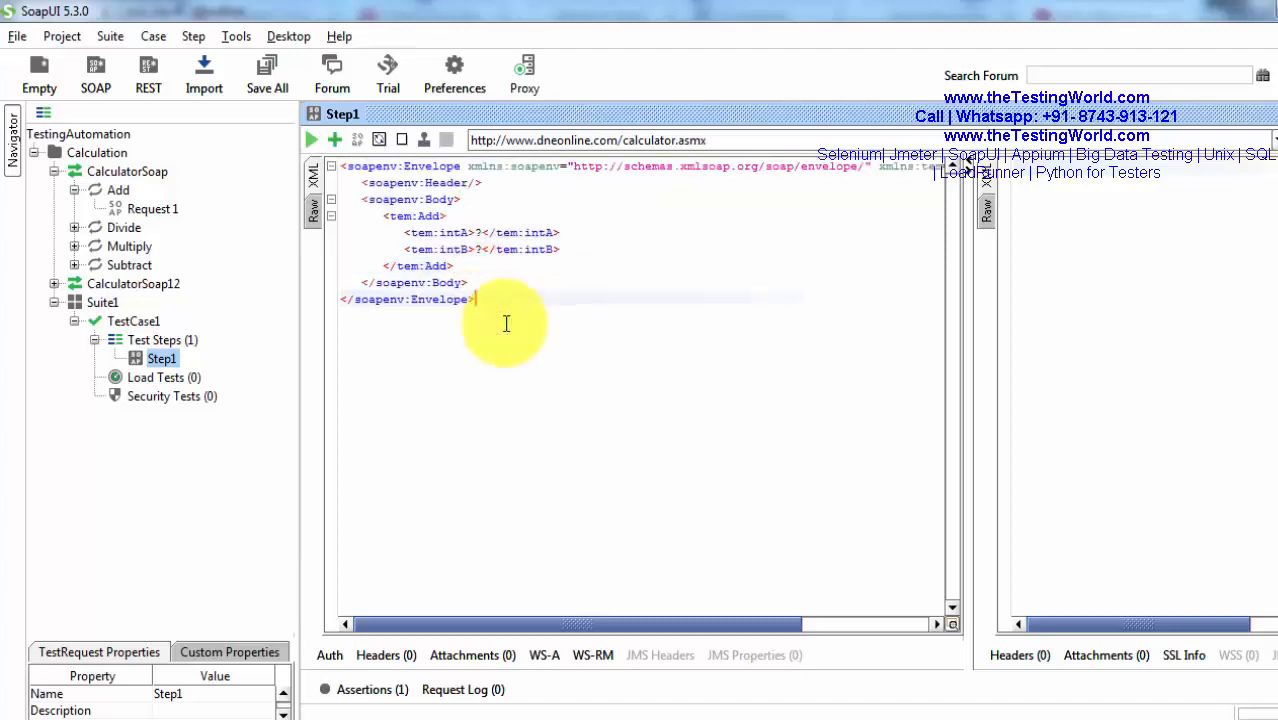
{"action": "left_click", "coordinate": [475, 232]}
{"action": "left_click", "coordinate": [479, 249]}
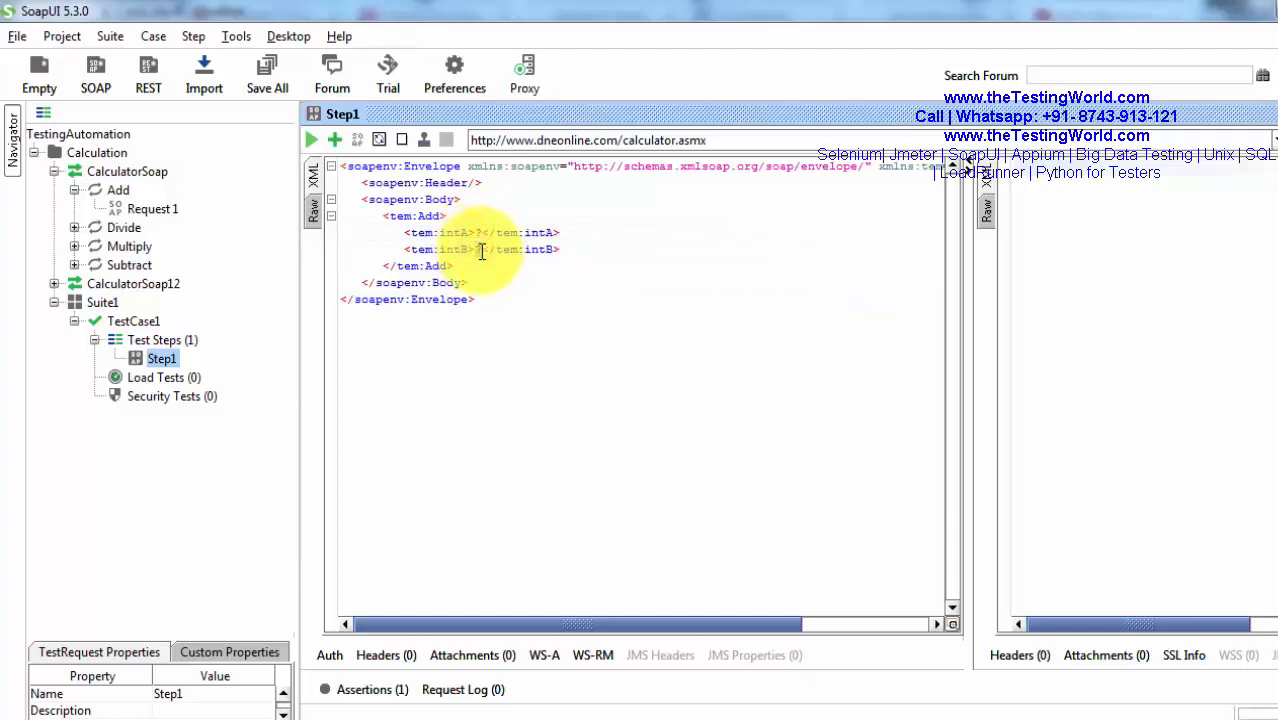
{"action": "double_click", "coordinate": [480, 250]}
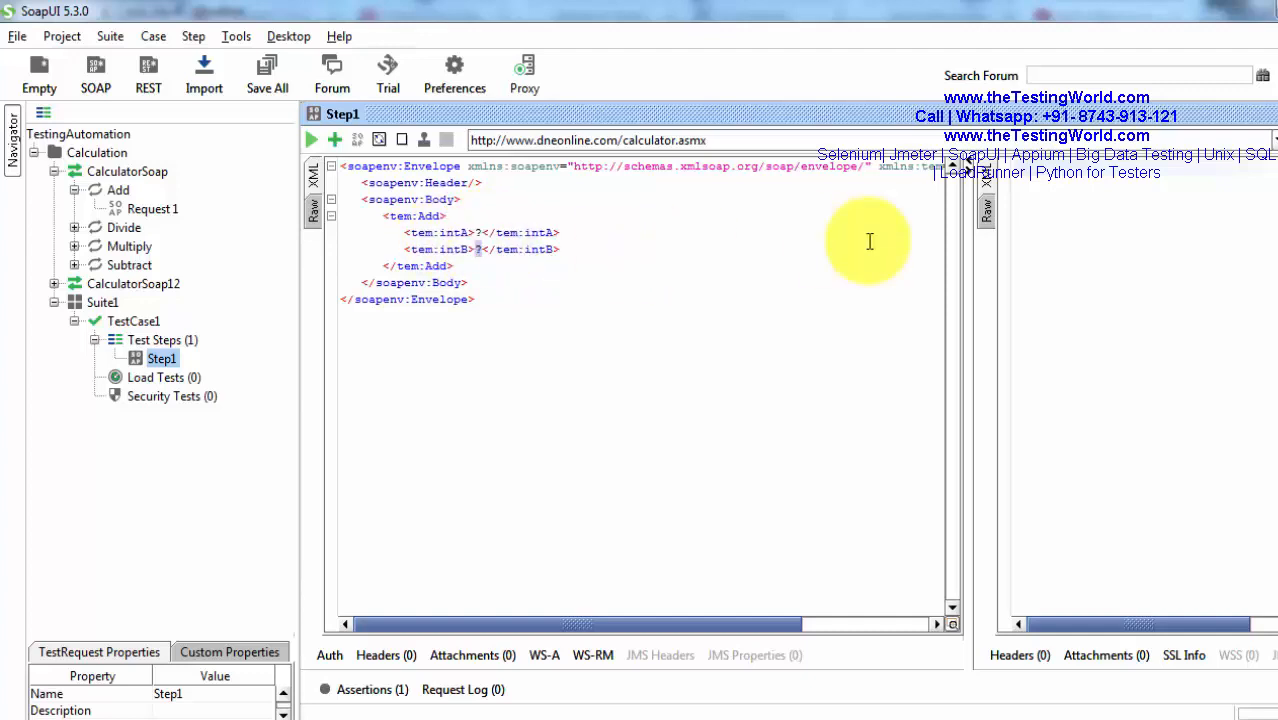
{"action": "left_click_drag", "start_coordinate": [966, 292], "coordinate": [770, 282]}
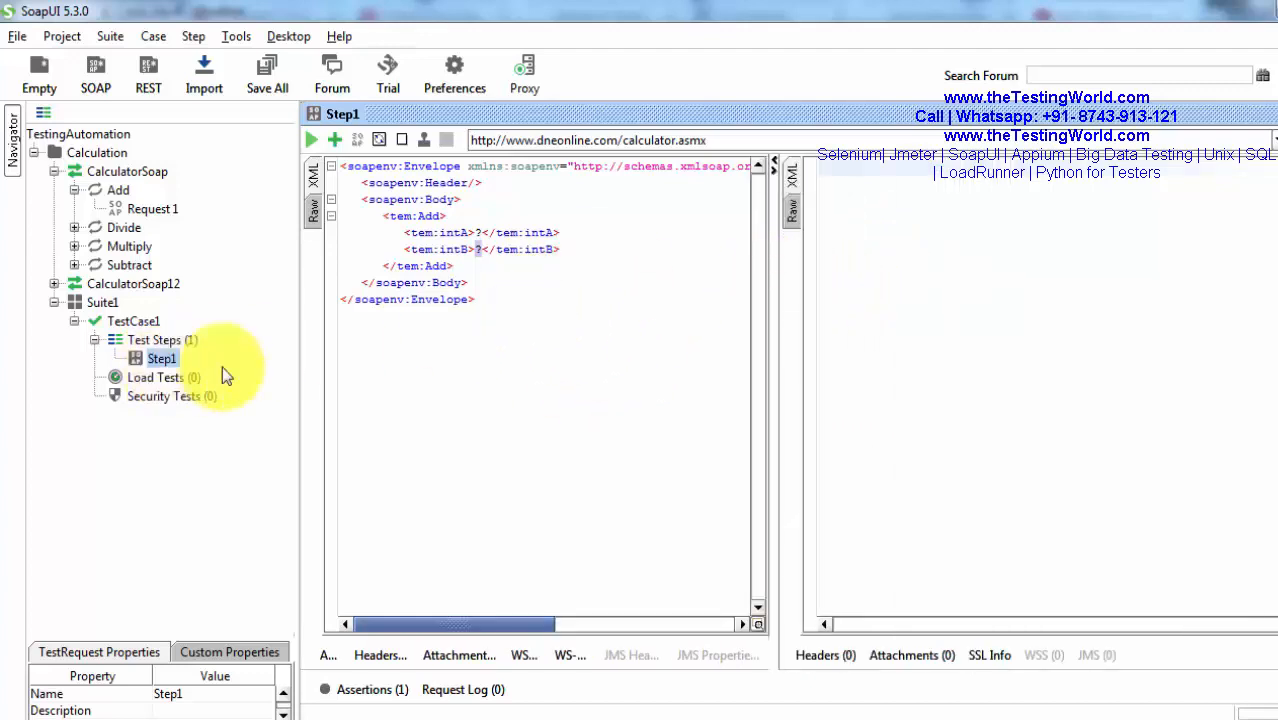
- Set intA to 100 and intB to 200 in the Step1 Add request, then submit it and check the AddResult value
{"action": "double_click", "coordinate": [479, 233]}
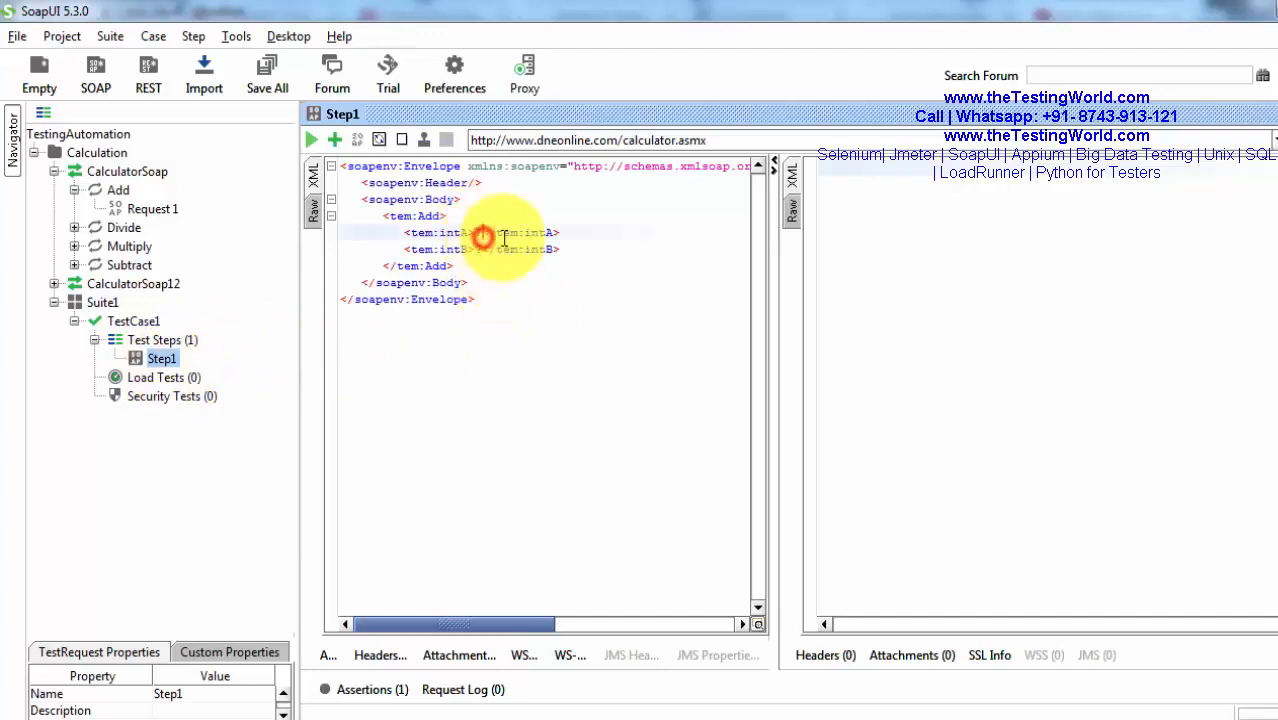
{"action": "type", "text": "100"}
{"action": "key", "text": "Down"}
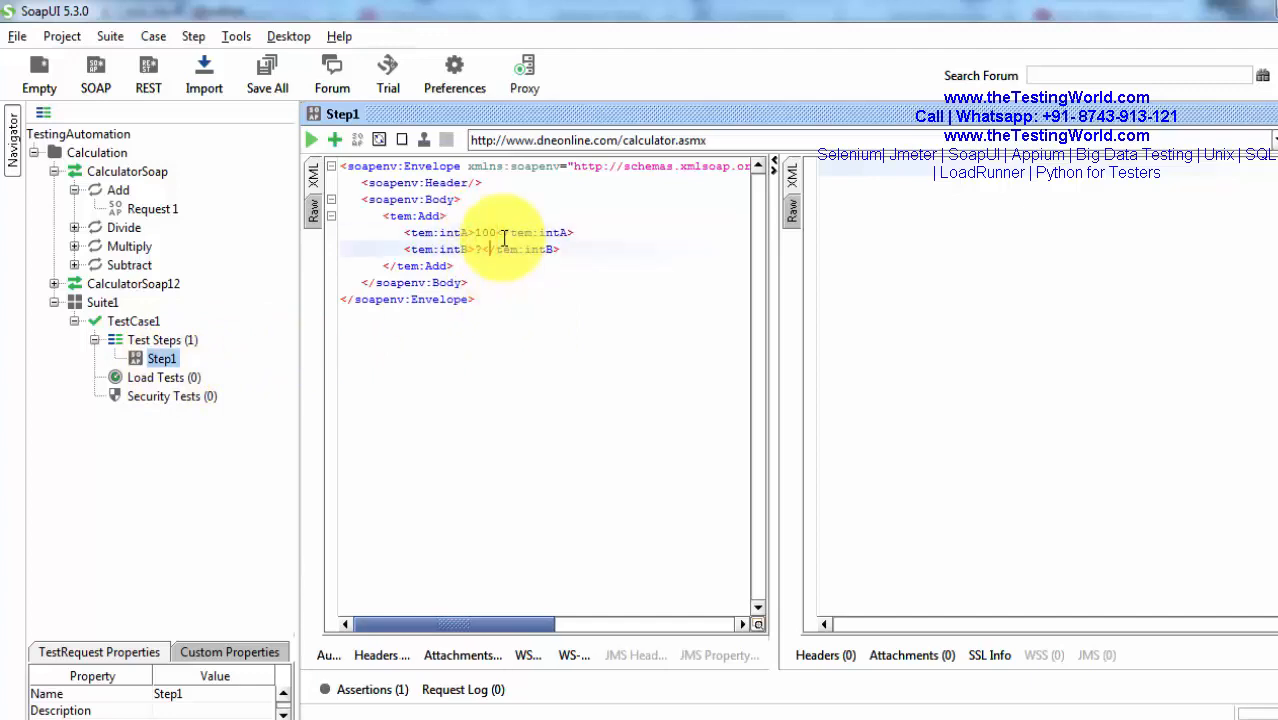
{"action": "type", "text": "200"}
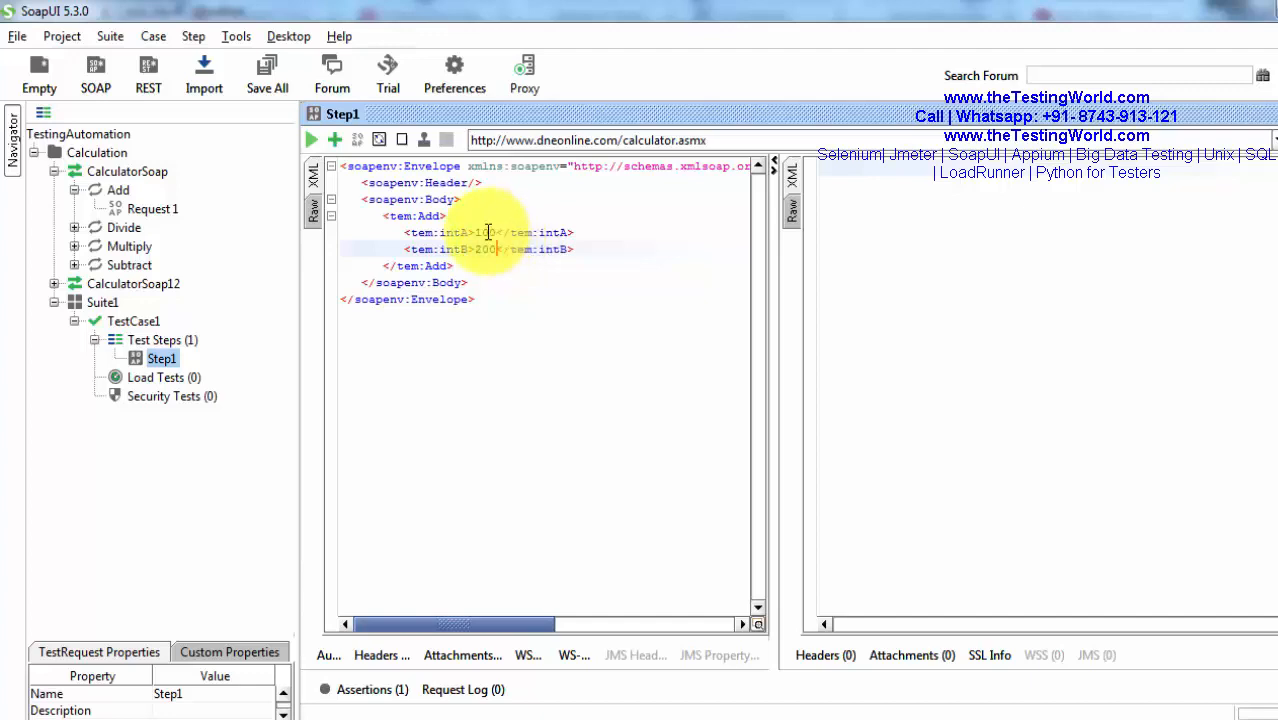
{"action": "left_click", "coordinate": [312, 138]}
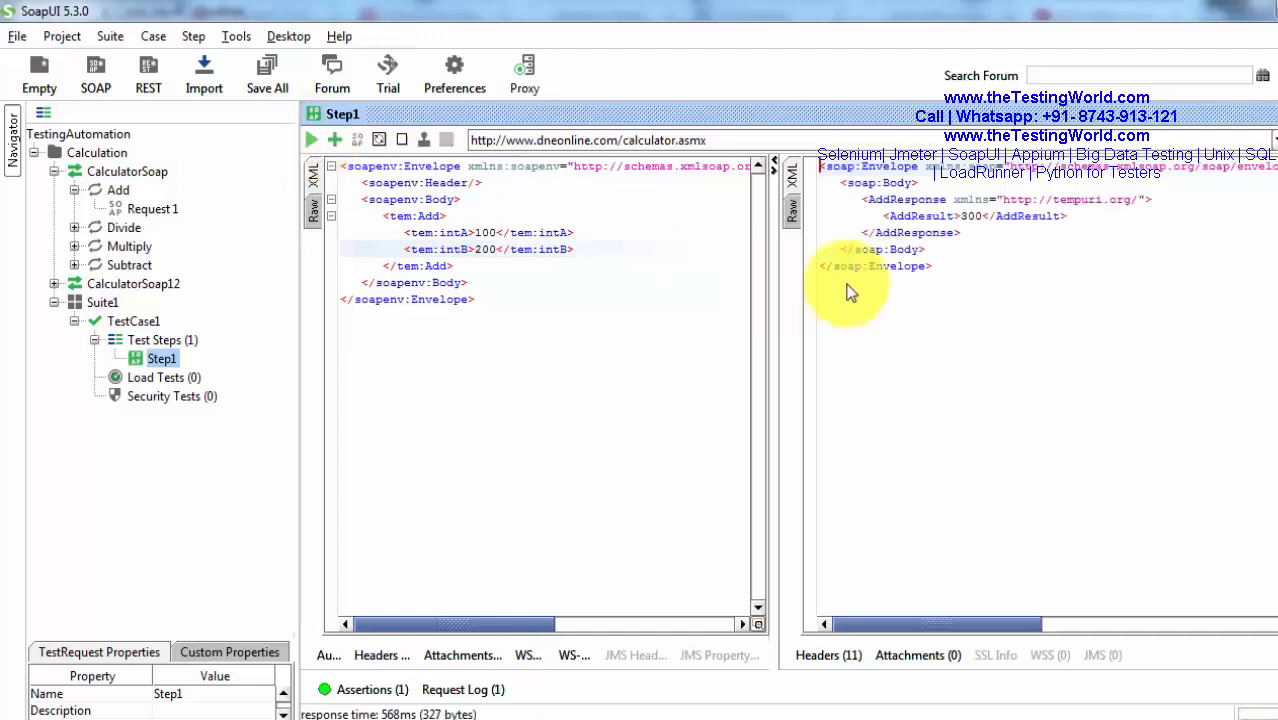
{"action": "left_click_drag", "start_coordinate": [962, 216], "coordinate": [985, 217]}
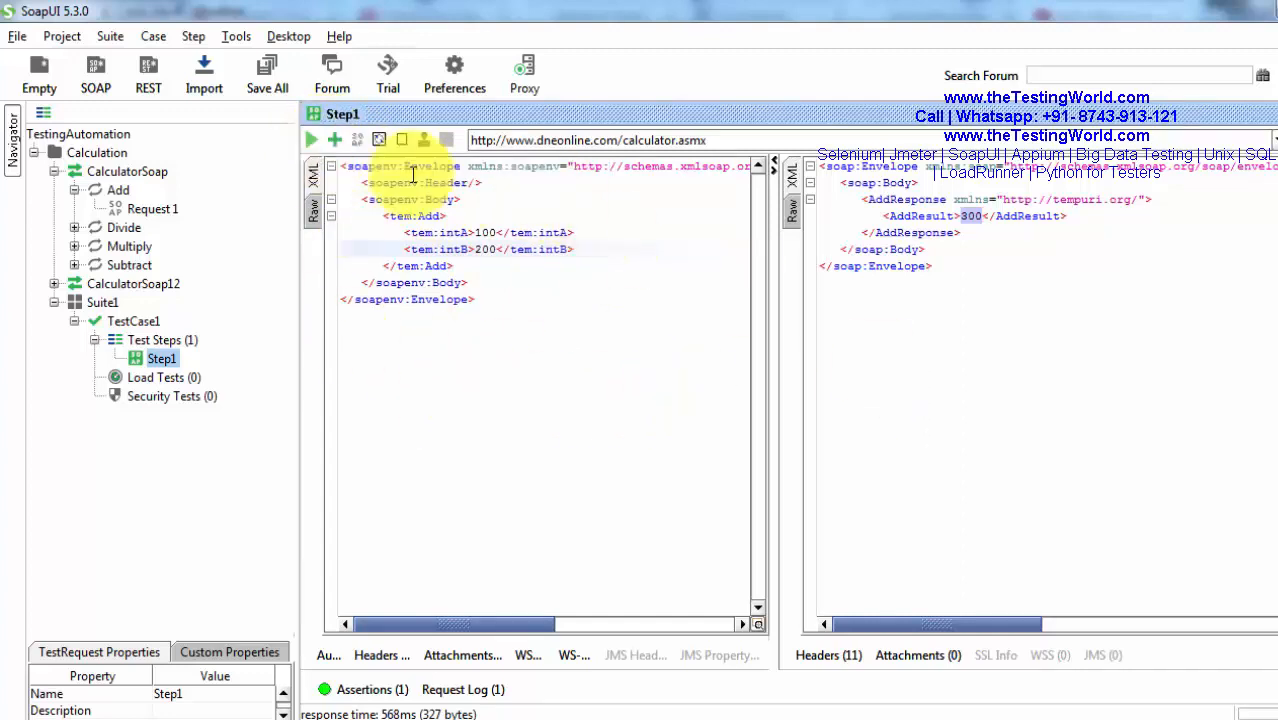
- Collapse the Test Steps of TestCase1, open the TestCase1 editor and run the test case
{"action": "left_click", "coordinate": [163, 358]}
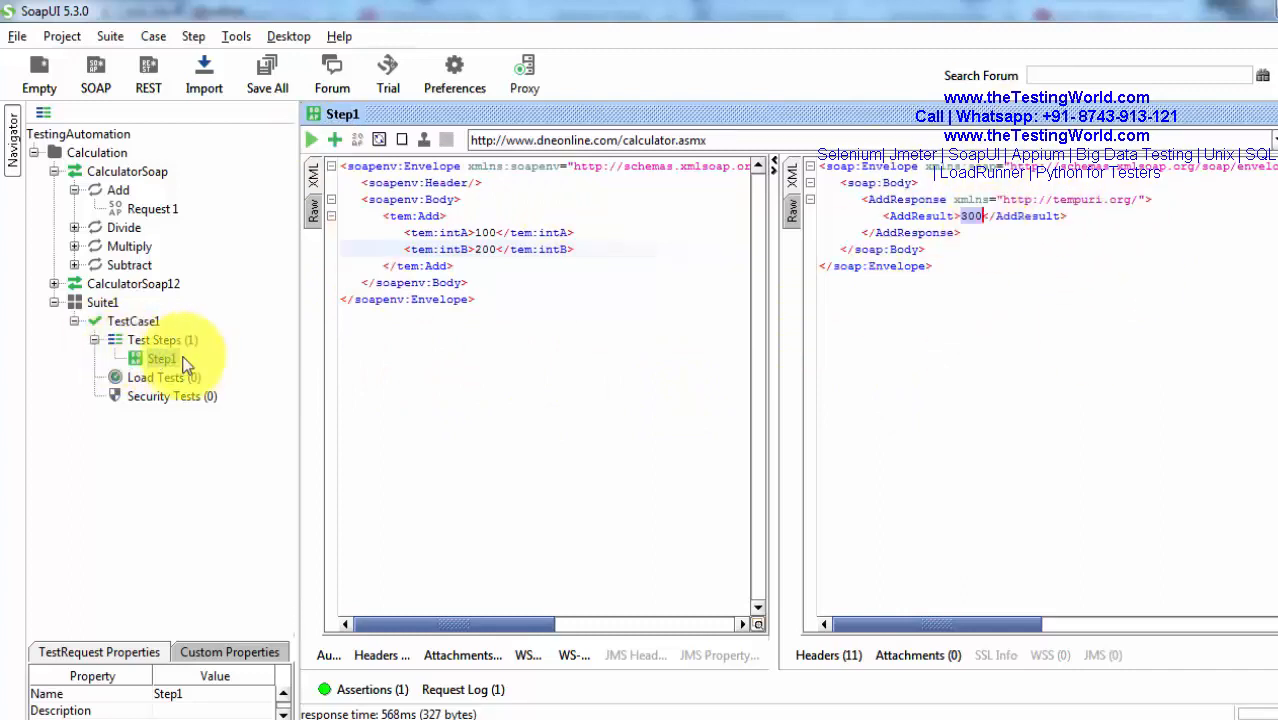
{"action": "left_click", "coordinate": [95, 341]}
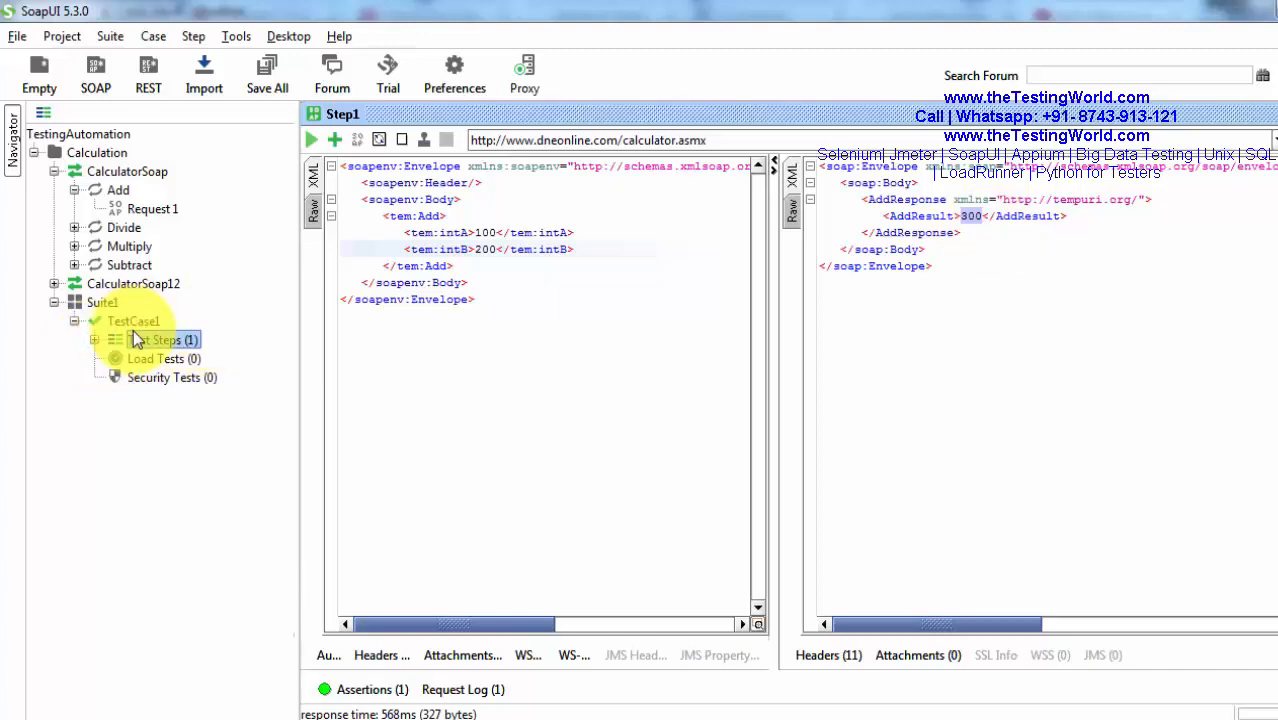
{"action": "double_click", "coordinate": [135, 322]}
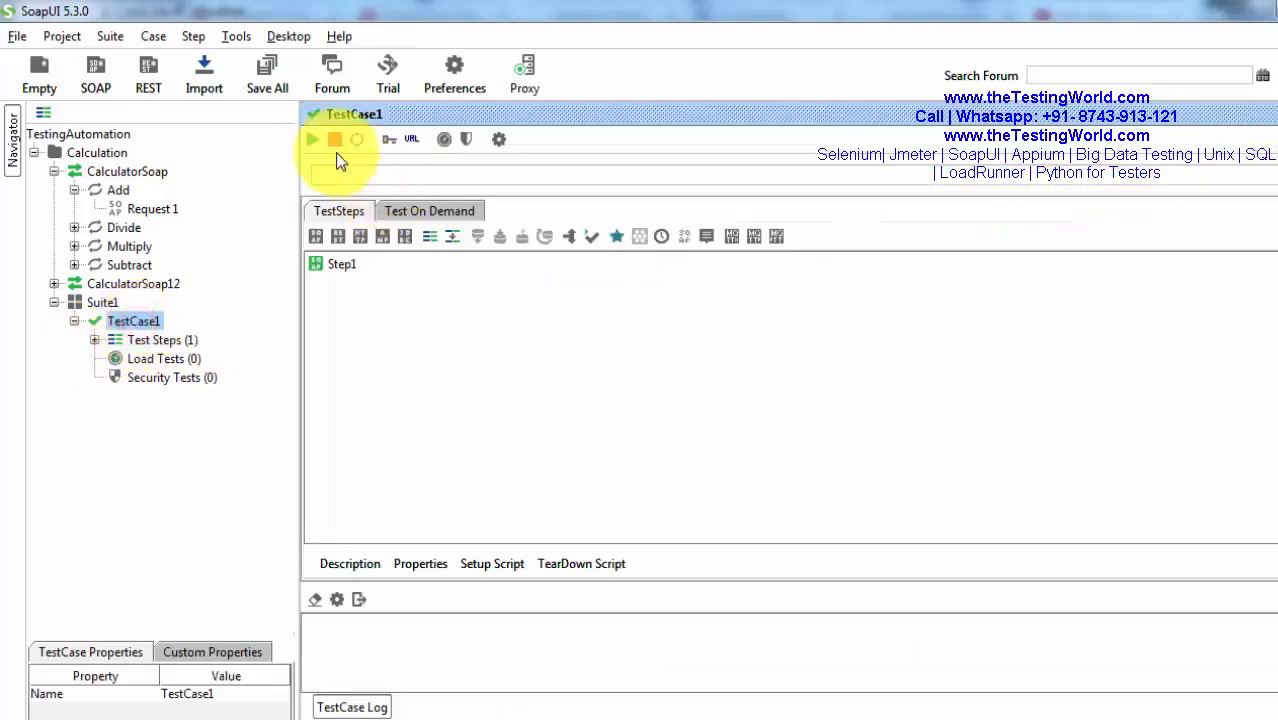
{"action": "left_click", "coordinate": [313, 139]}
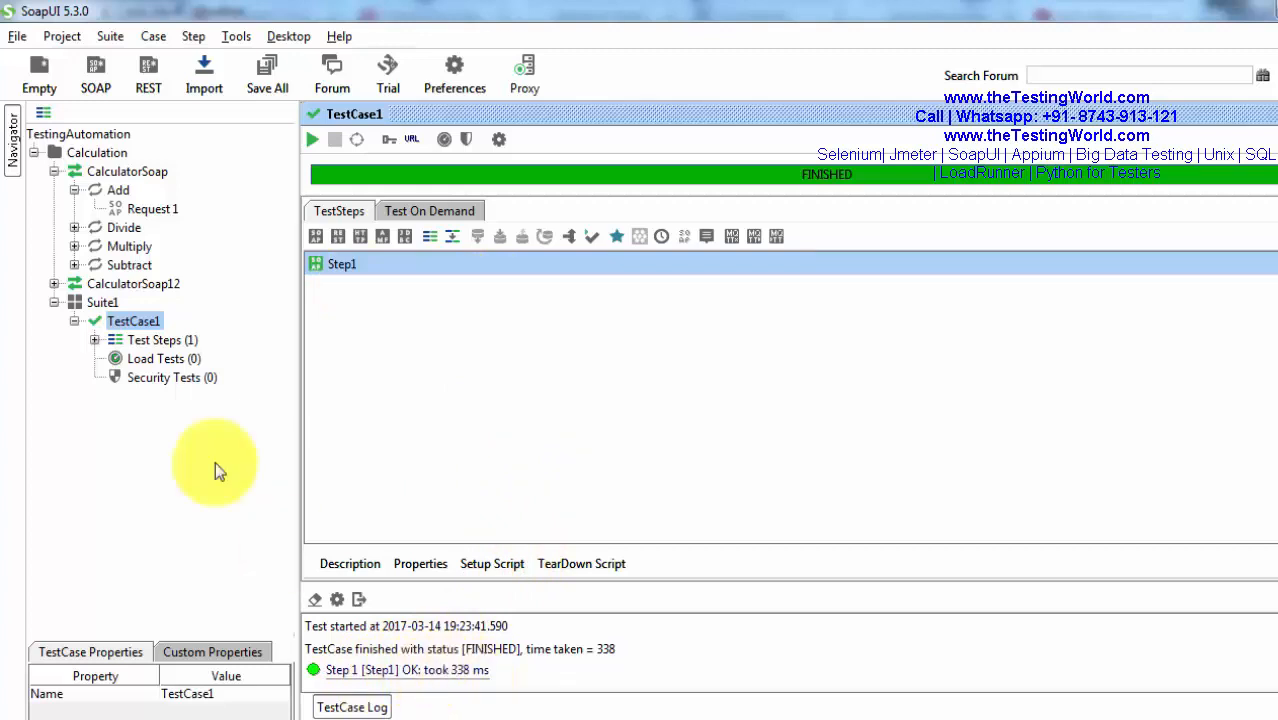
- Open the Suite1 editor to view its test case status and collapse TestCase1 in the project tree
{"action": "double_click", "coordinate": [103, 303]}
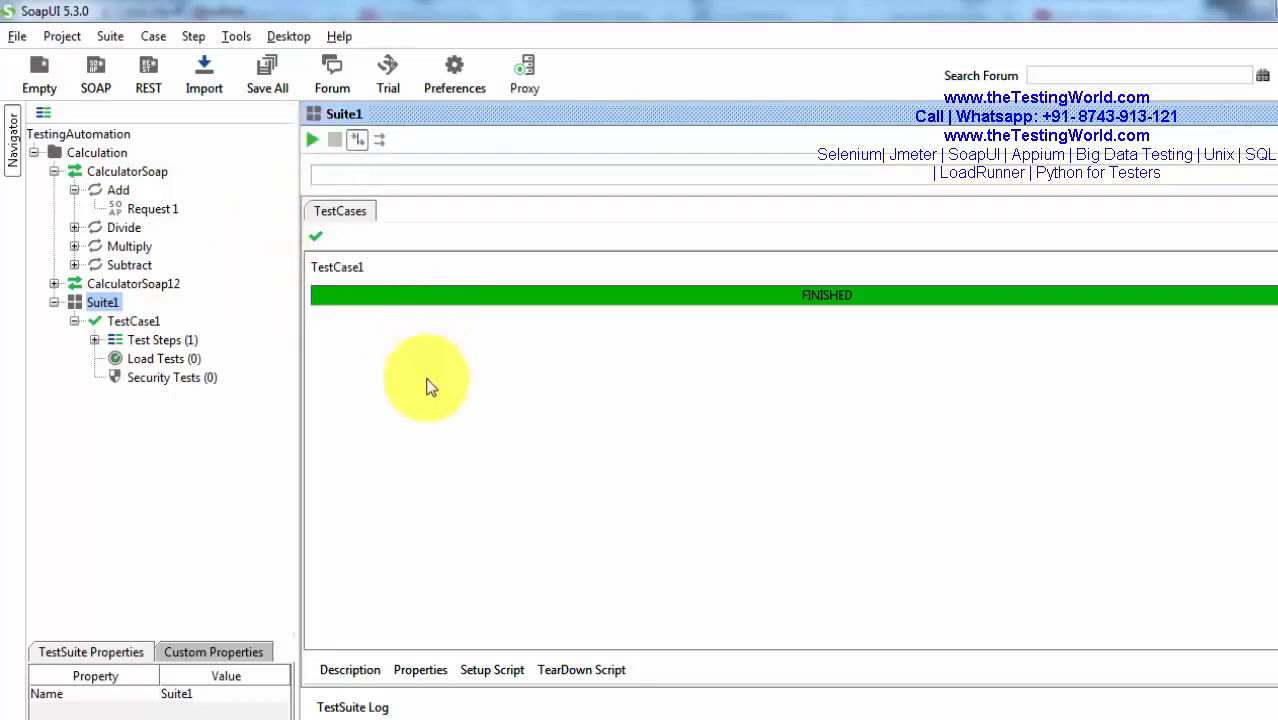
{"action": "left_click", "coordinate": [94, 340]}
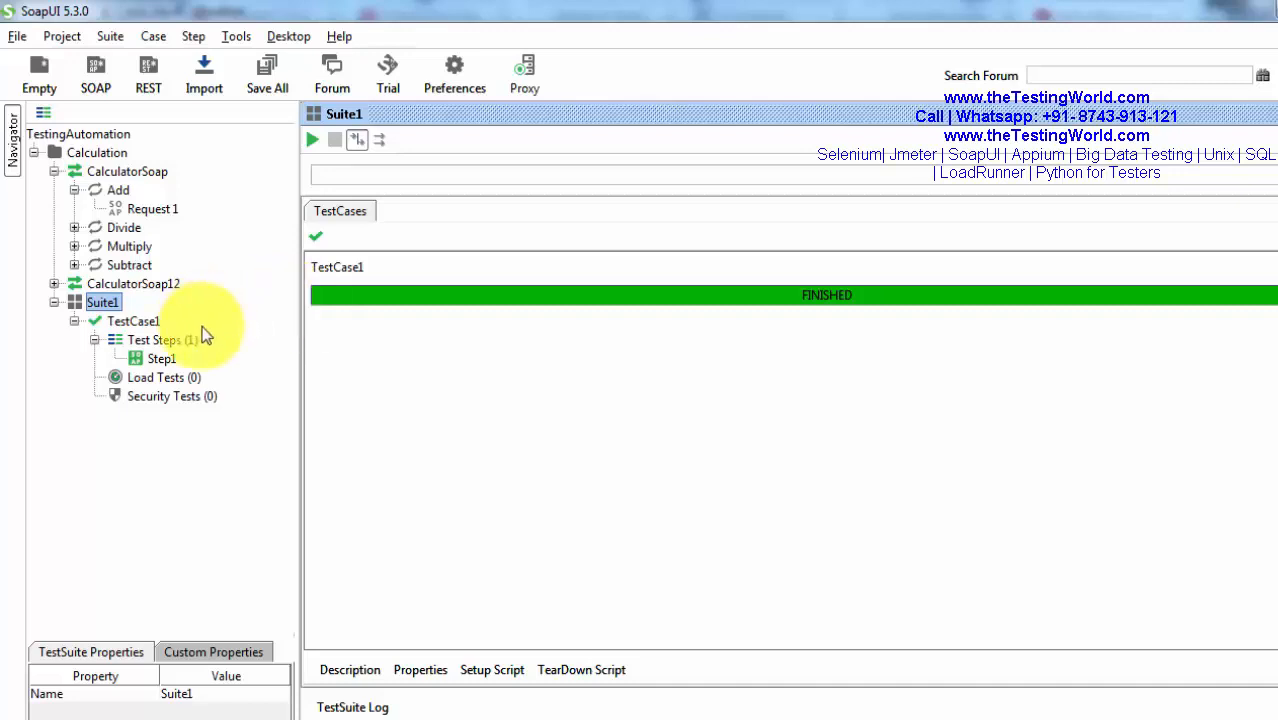
{"action": "left_click", "coordinate": [74, 321]}
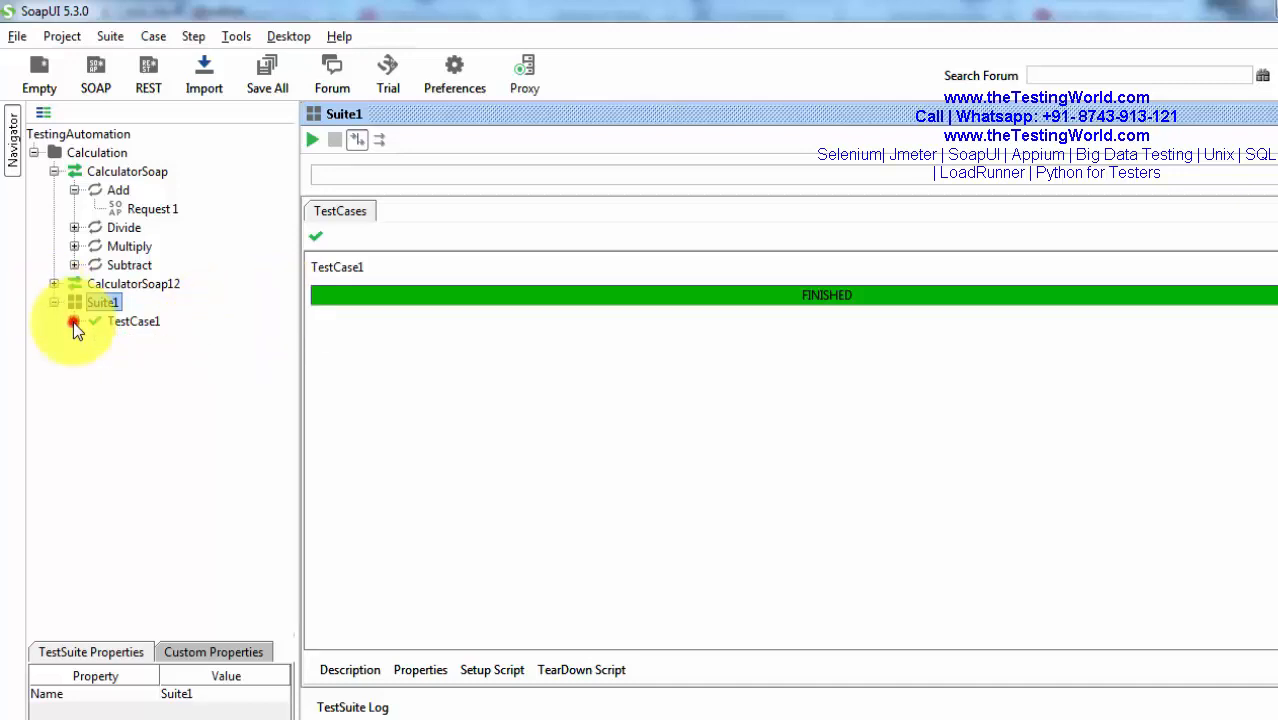
- Create a second TestCase named TestCase2 in Suite1
{"action": "right_click", "coordinate": [112, 308]}
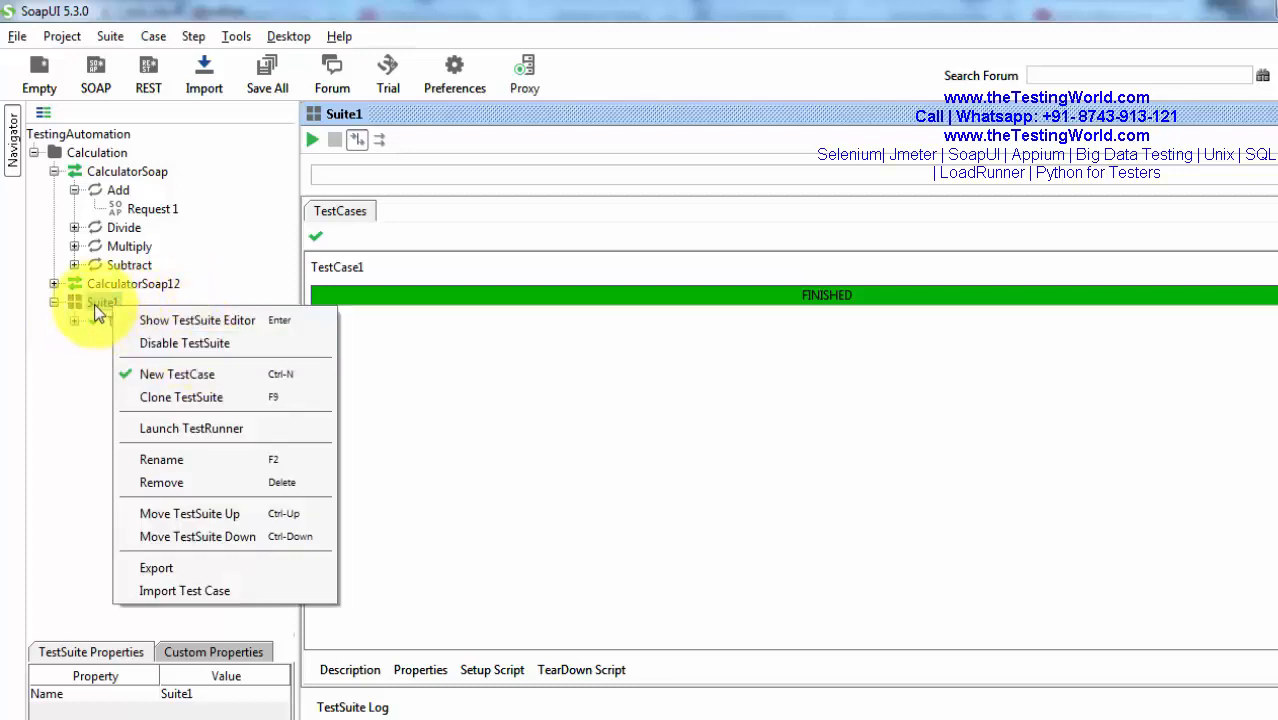
{"action": "left_click", "coordinate": [161, 373]}
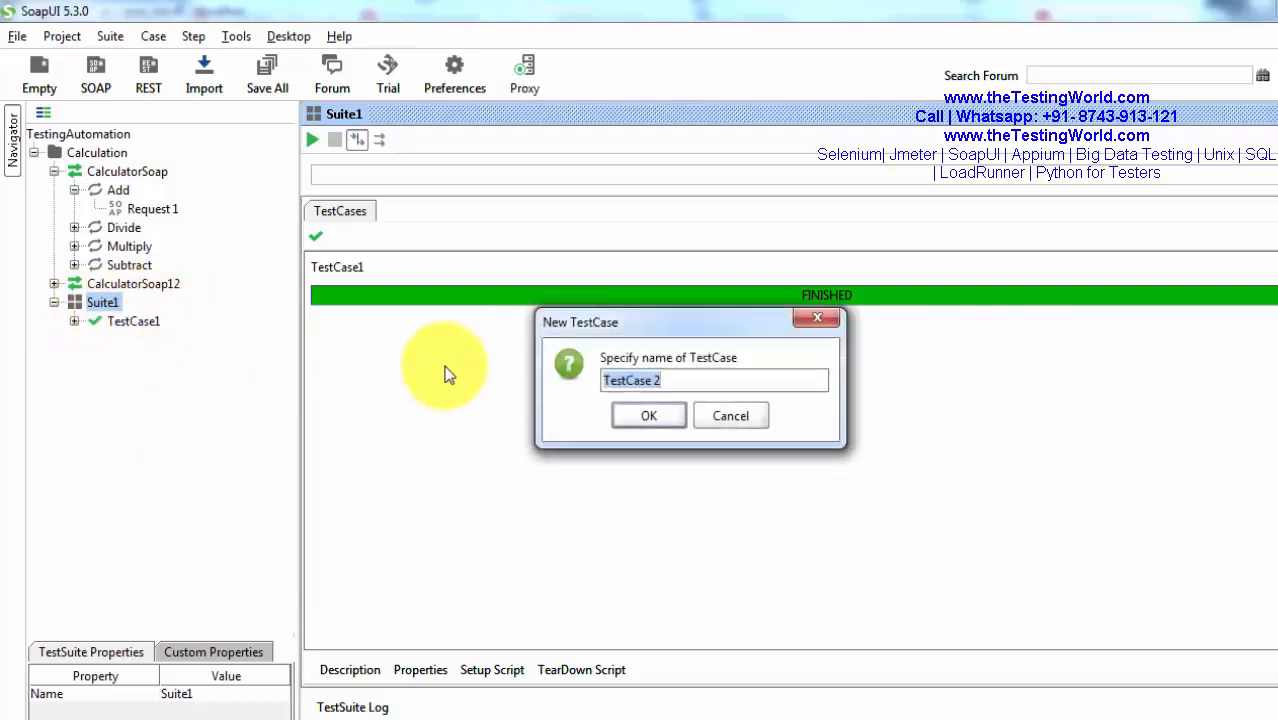
{"action": "type", "text": "T"}
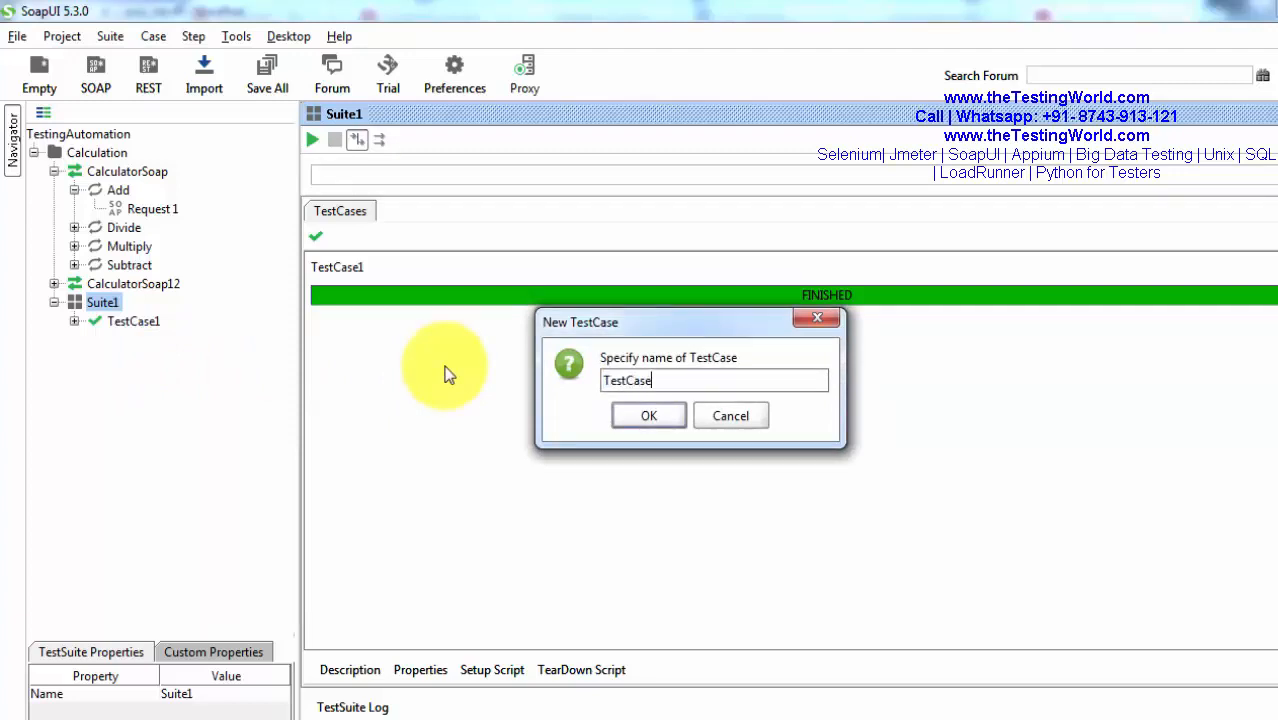
{"action": "key", "text": "Return"}
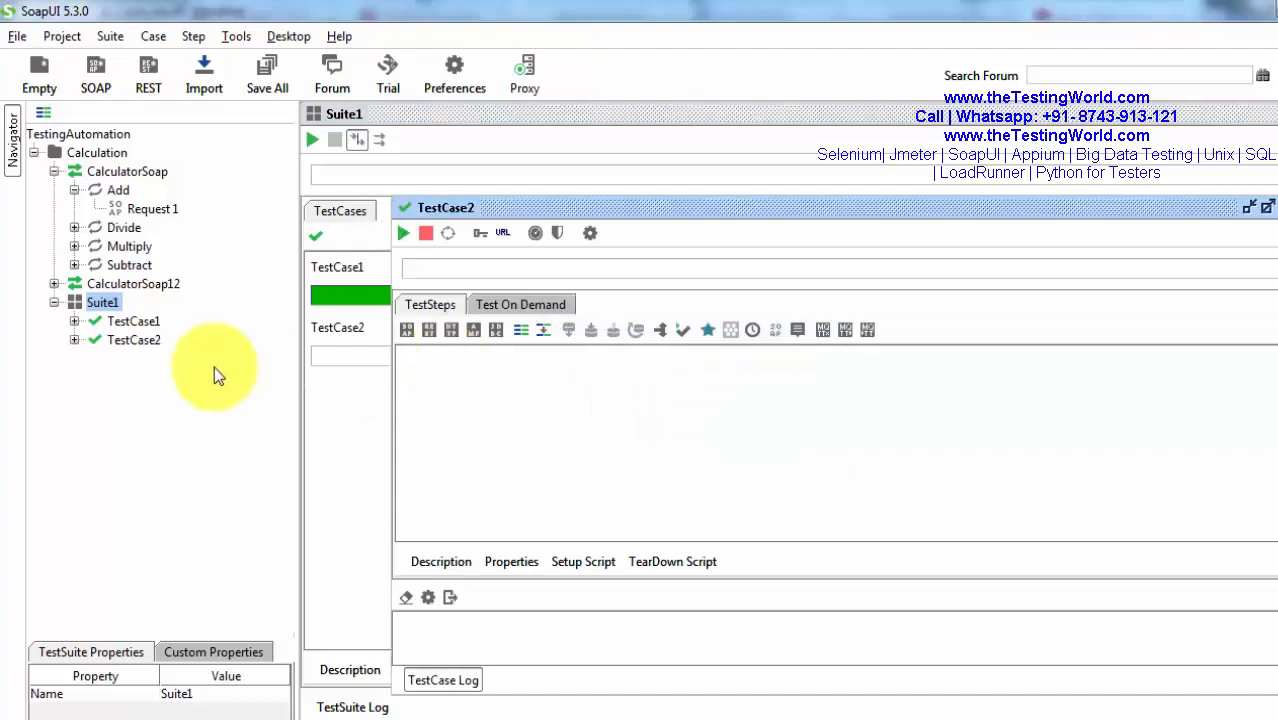
- Add a SOAP Request step named Req1 to TestCase2 invoking CalculatorSoap -> Multiply with only the SOAP Response Assertion, and maximize its editor
{"action": "left_click", "coordinate": [74, 340]}
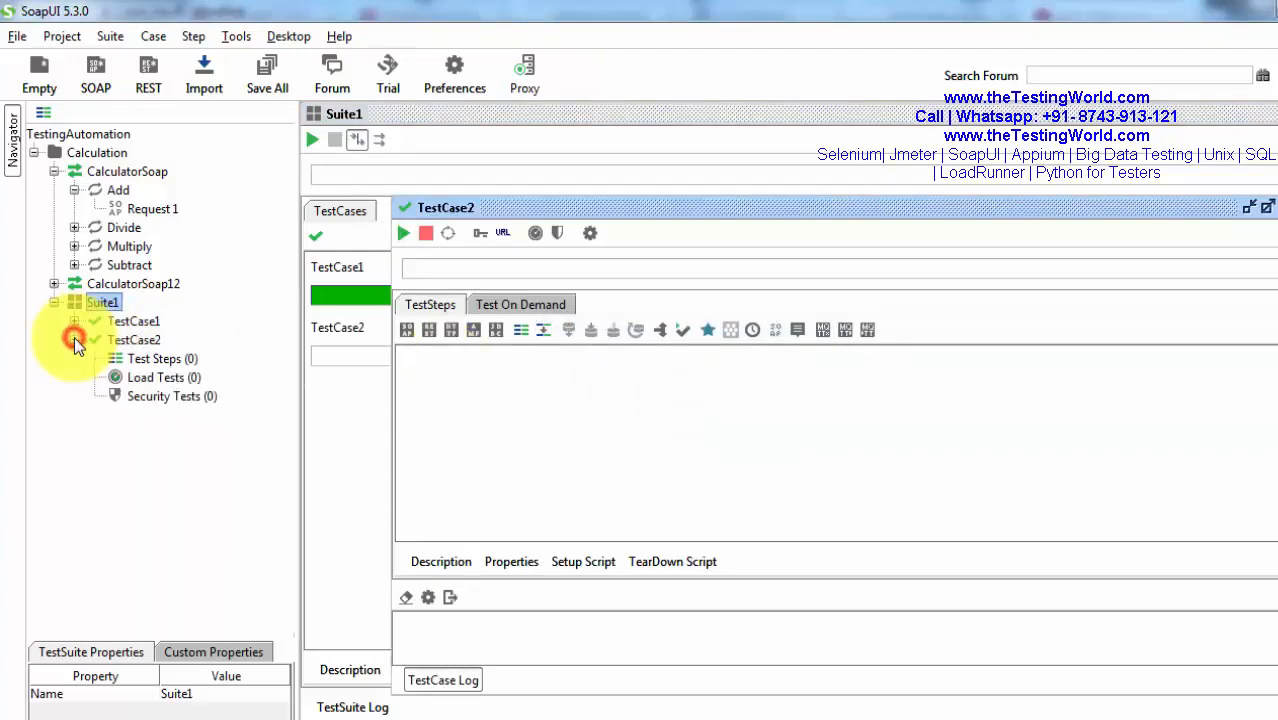
{"action": "left_click", "coordinate": [146, 359]}
{"action": "right_click", "coordinate": [146, 358]}
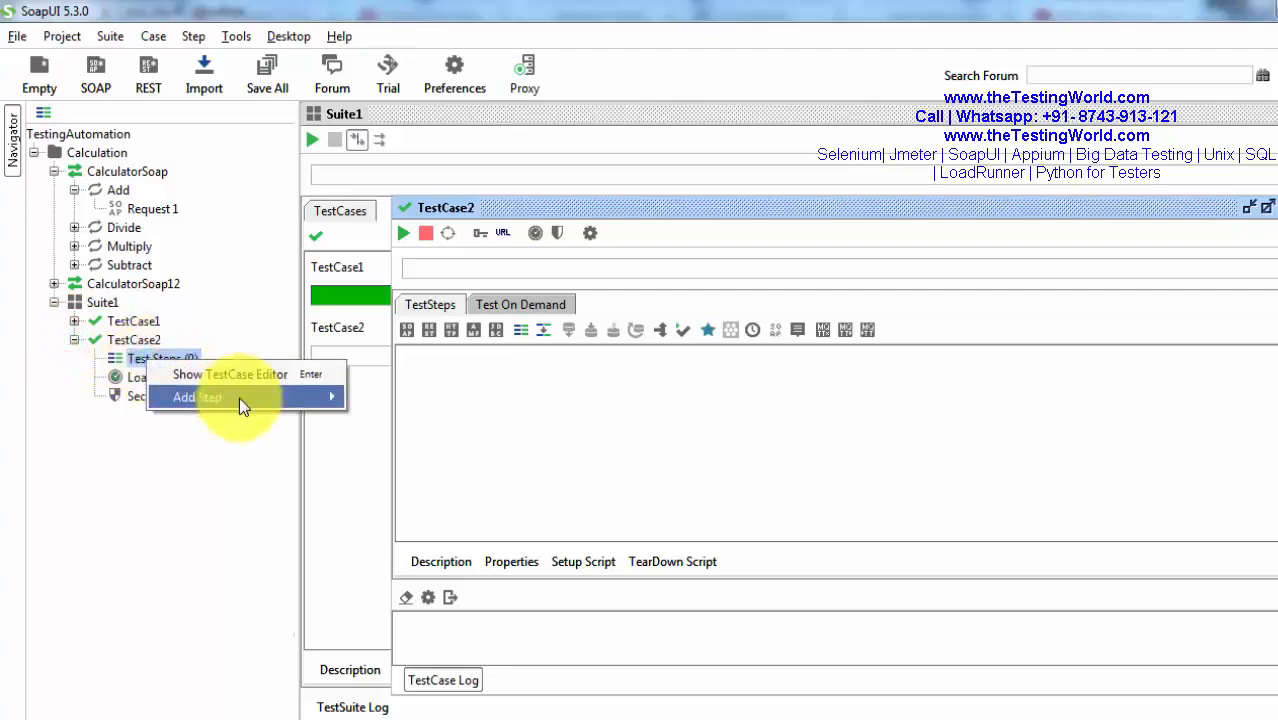
{"action": "mouse_move", "coordinate": [239, 397]}
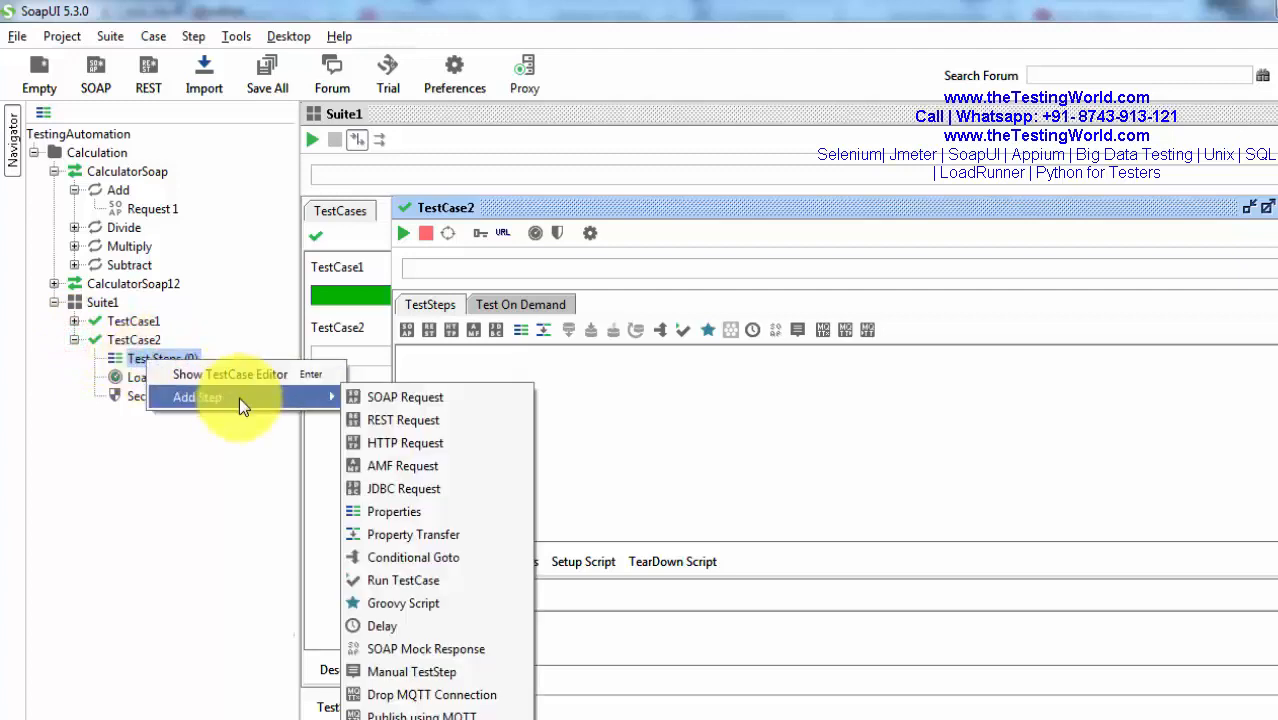
{"action": "left_click", "coordinate": [425, 400]}
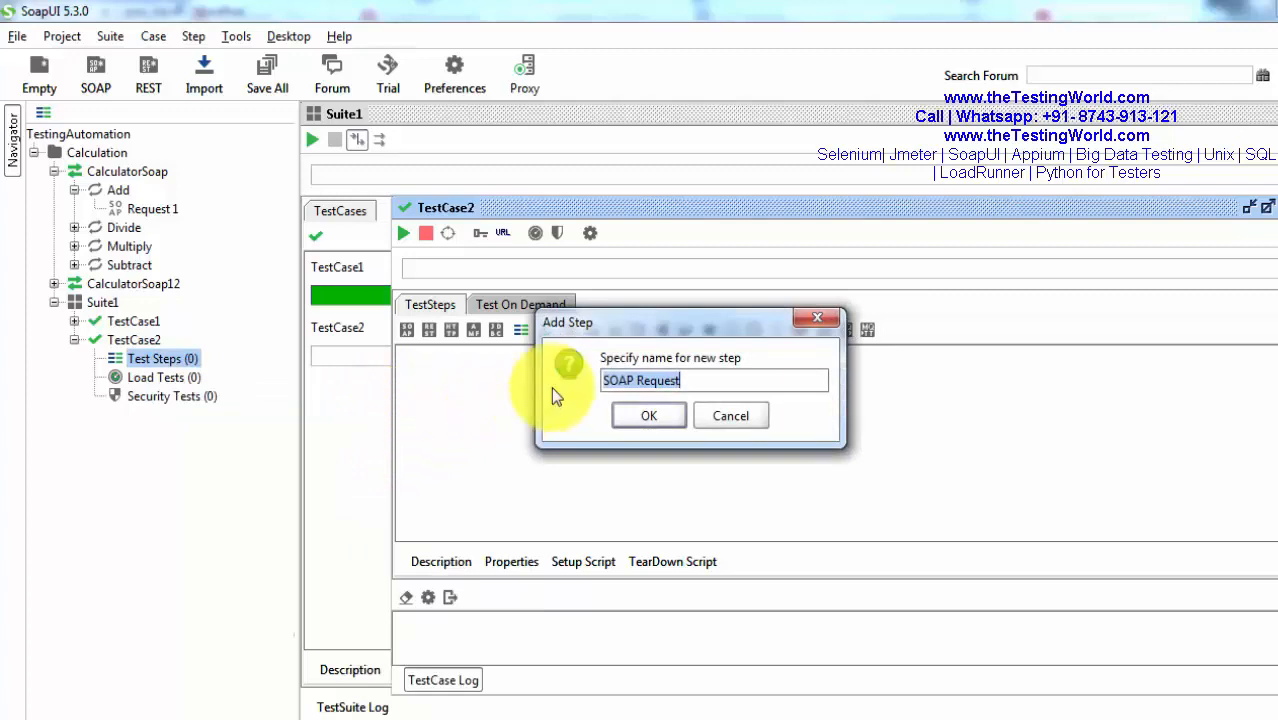
{"action": "type", "text": "Req1"}
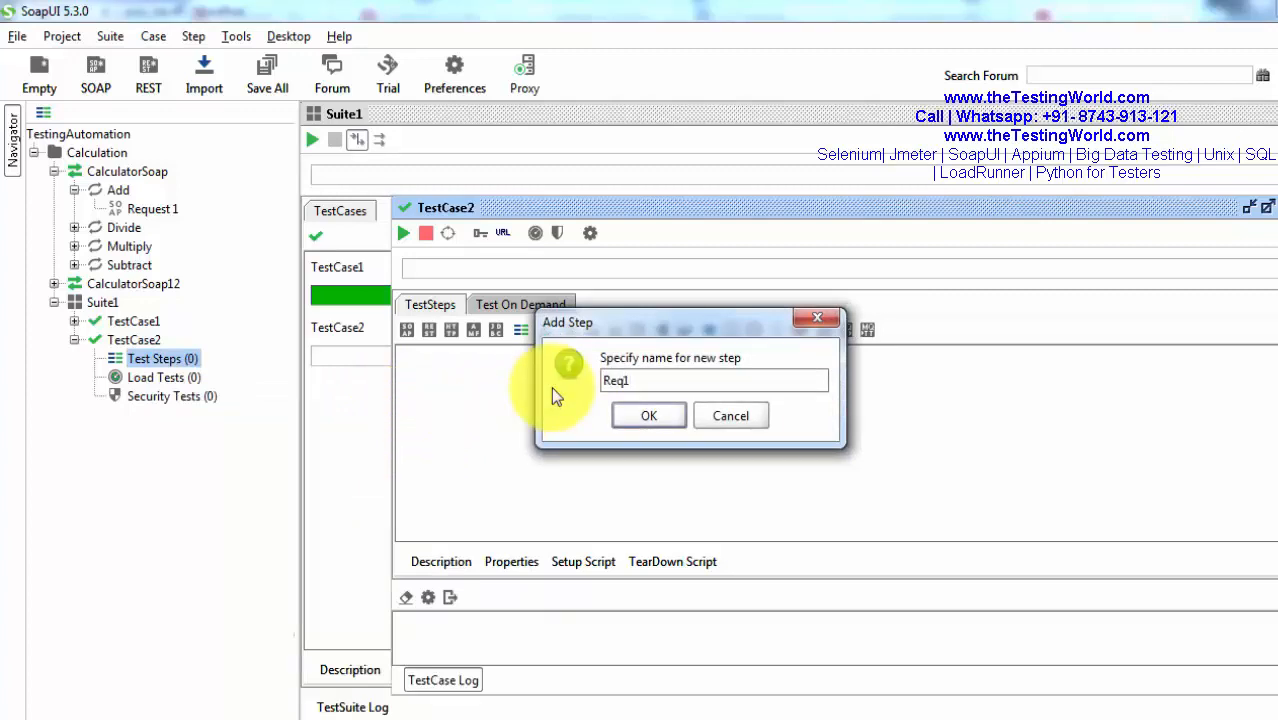
{"action": "key", "text": "Return"}
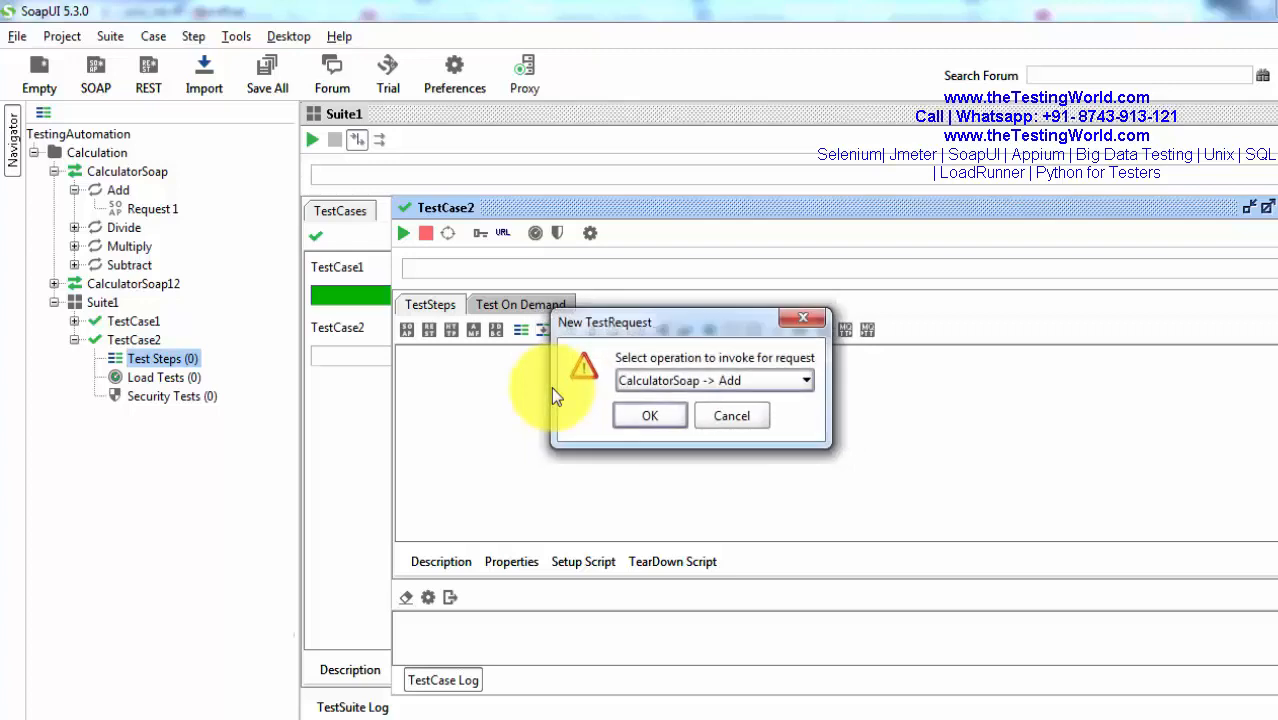
{"action": "left_click", "coordinate": [776, 381]}
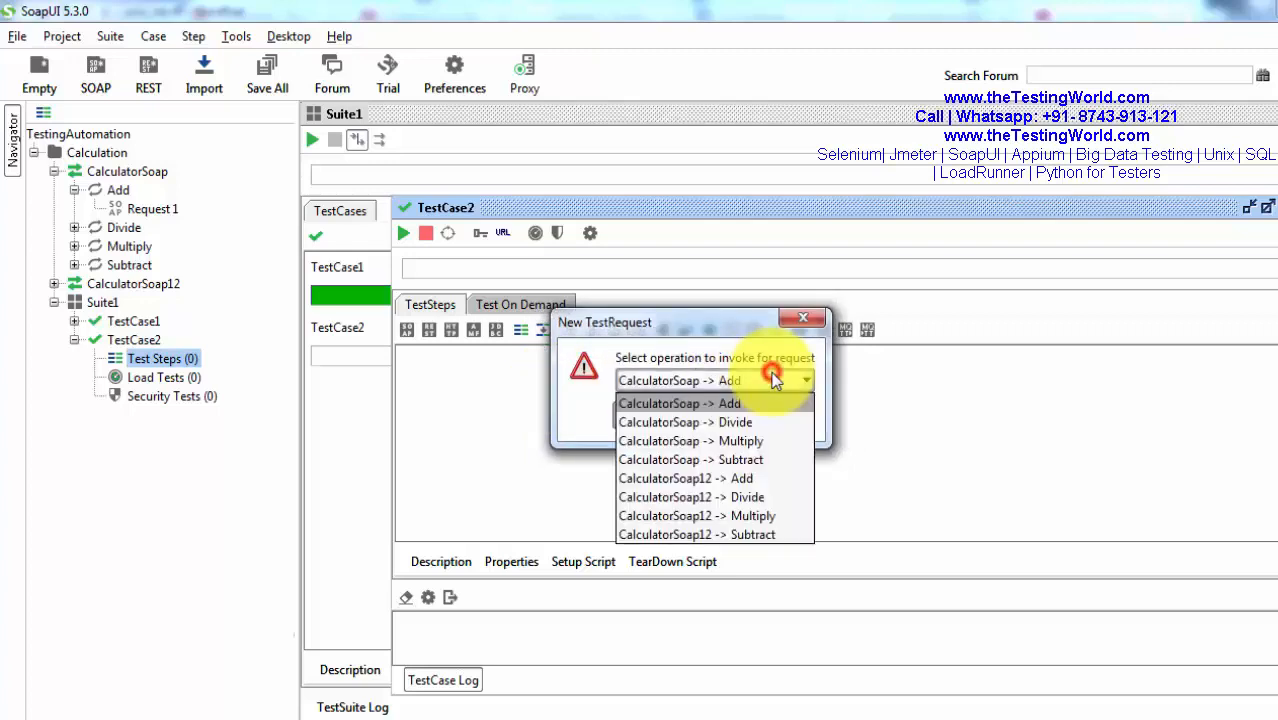
{"action": "left_click", "coordinate": [670, 445]}
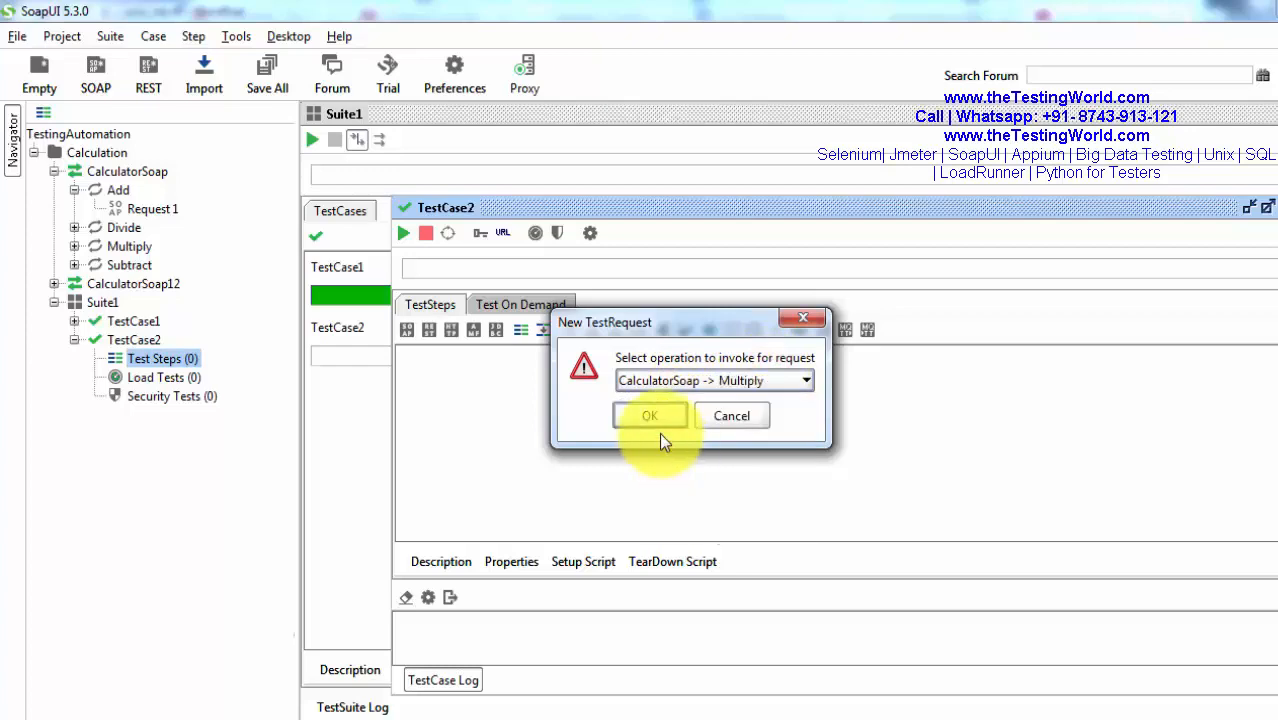
{"action": "left_click", "coordinate": [650, 416]}
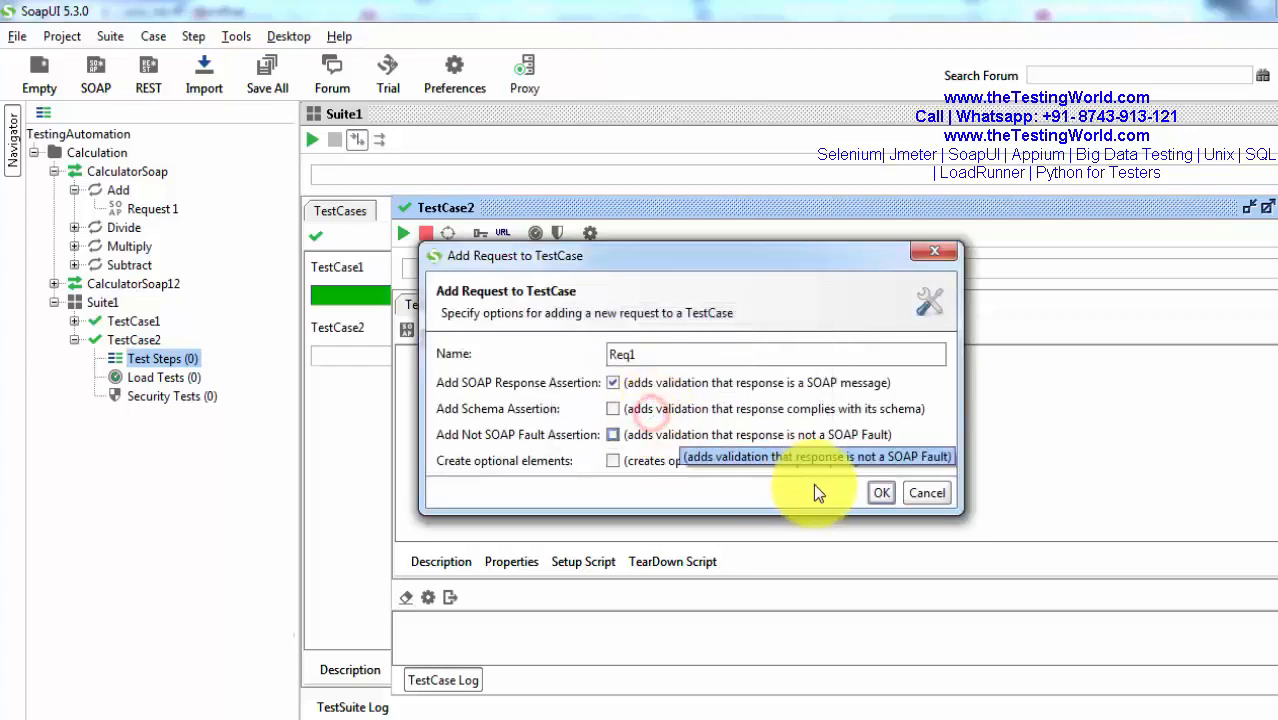
{"action": "left_click", "coordinate": [878, 495]}
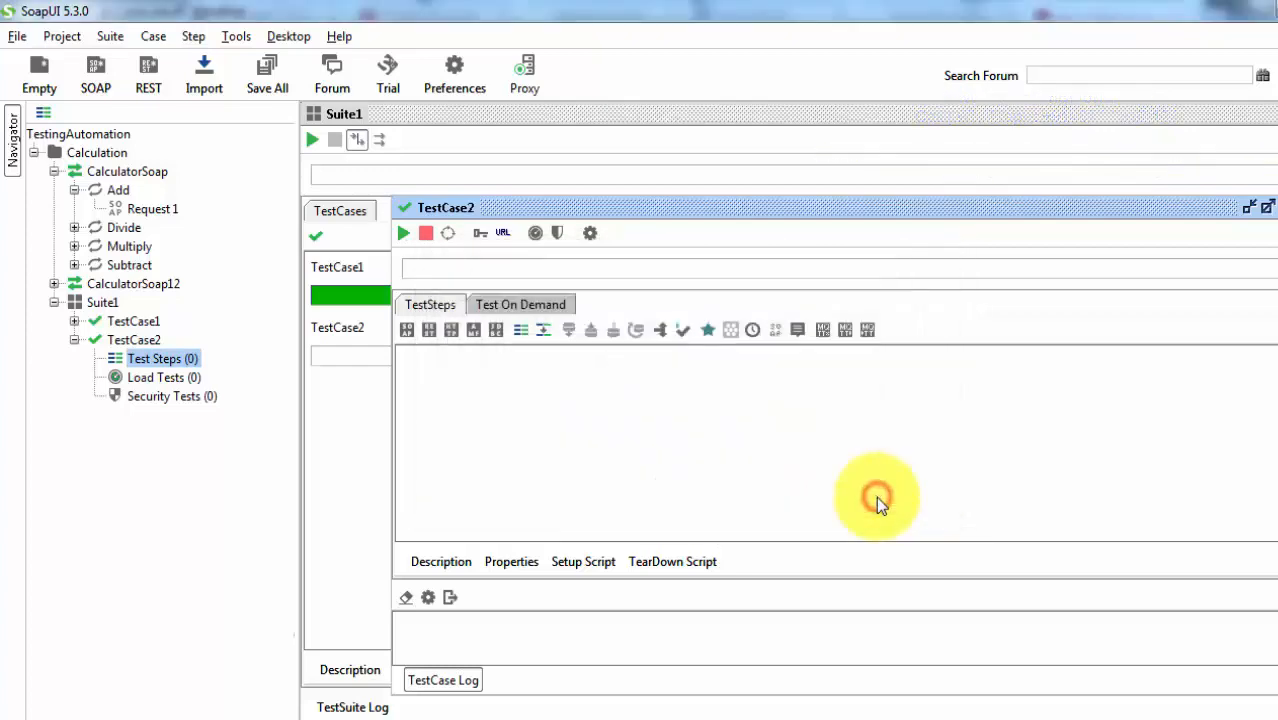
{"action": "double_click", "coordinate": [555, 239]}
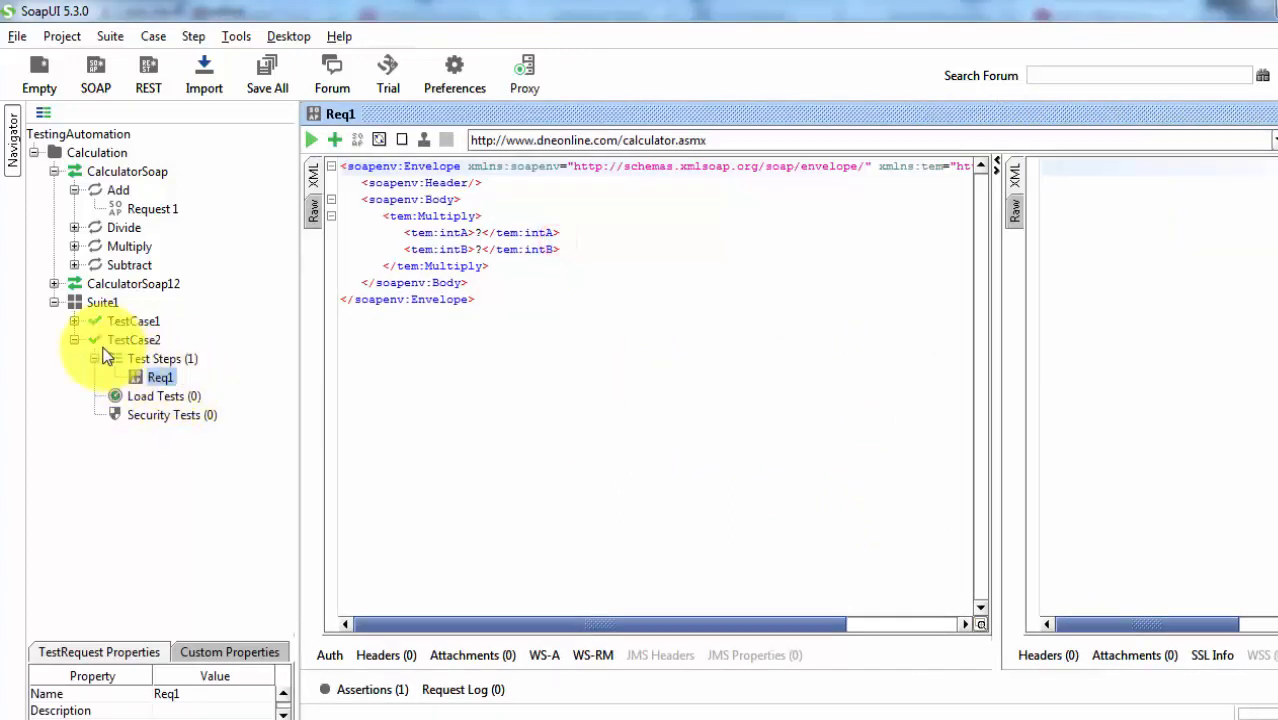
- Set intA to 100 and intB to 200 in the Req1 Multiply request and submit it
{"action": "left_click", "coordinate": [480, 233]}
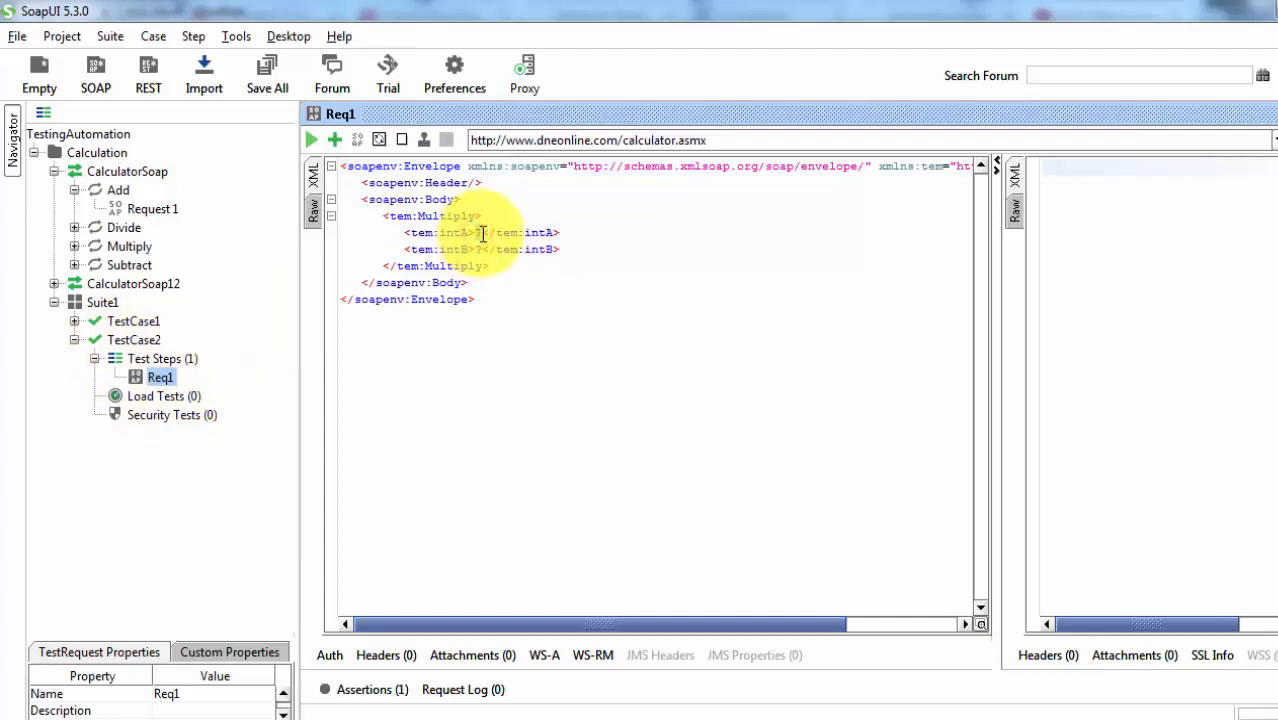
{"action": "key", "text": "BackSpace"}
{"action": "type", "text": "10"}
{"action": "key", "text": "Down"}
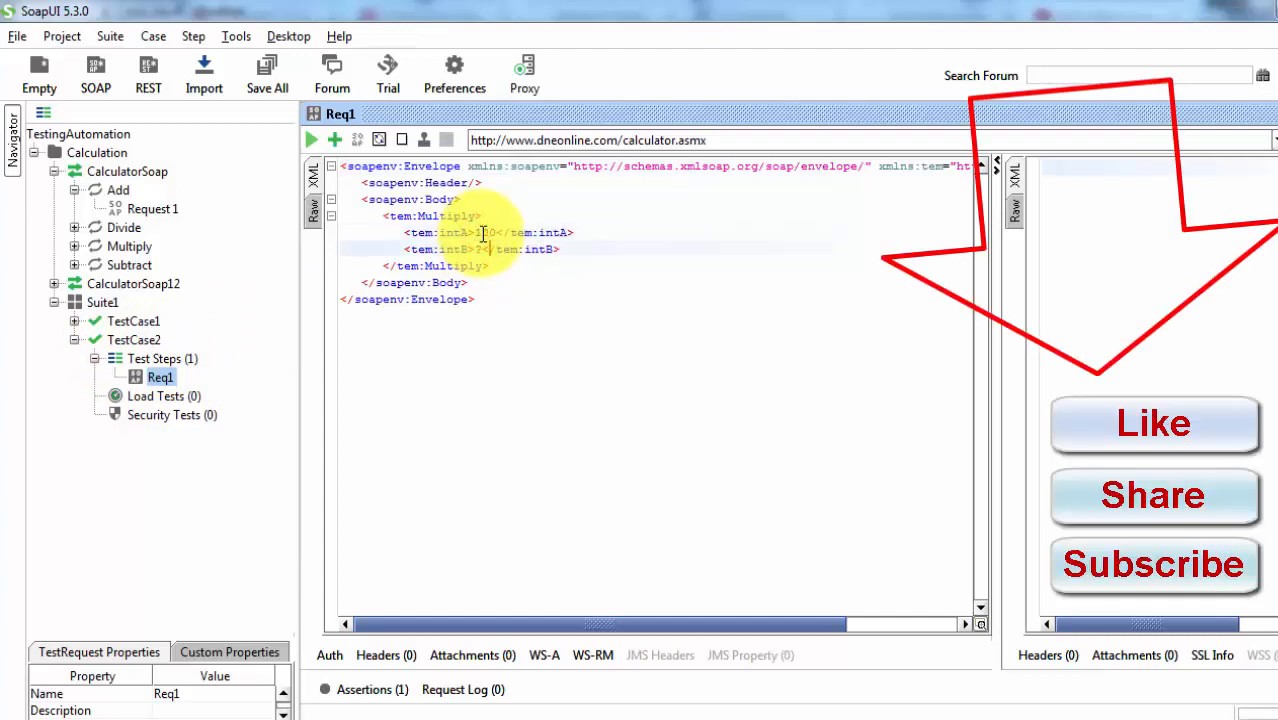
{"action": "key", "text": "BackSpace"}
{"action": "type", "text": "200"}
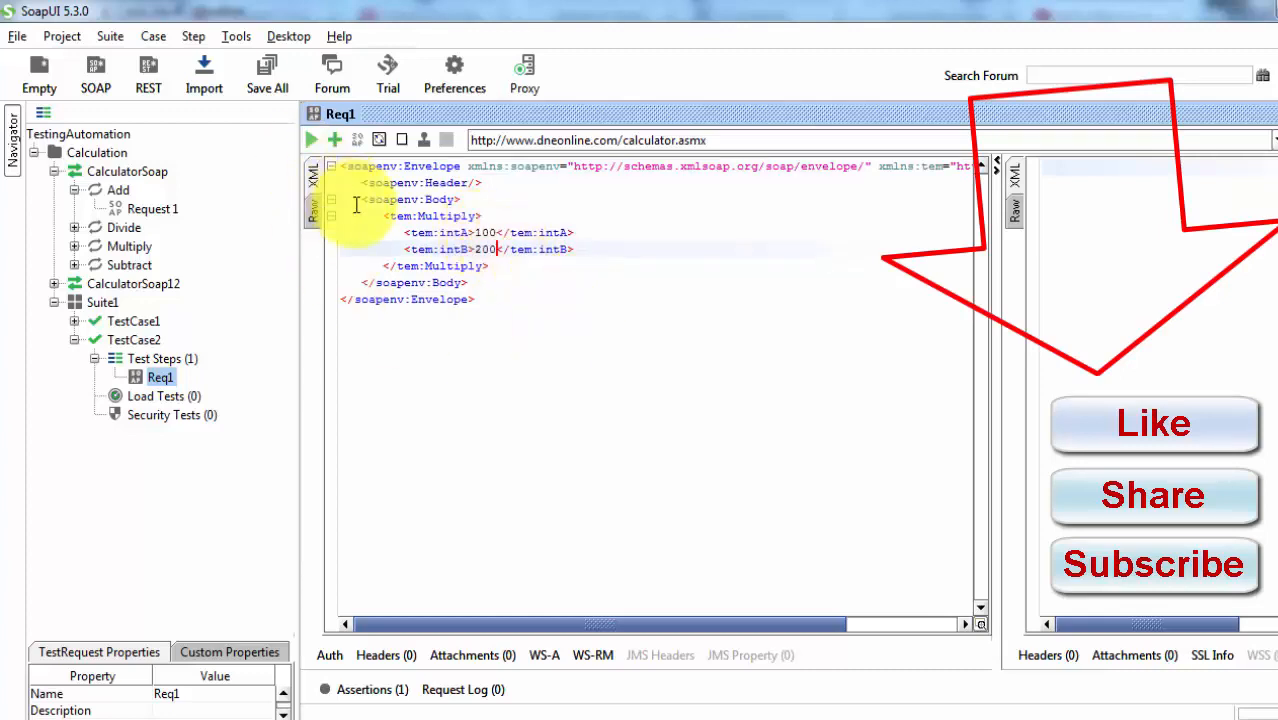
{"action": "left_click", "coordinate": [311, 144]}
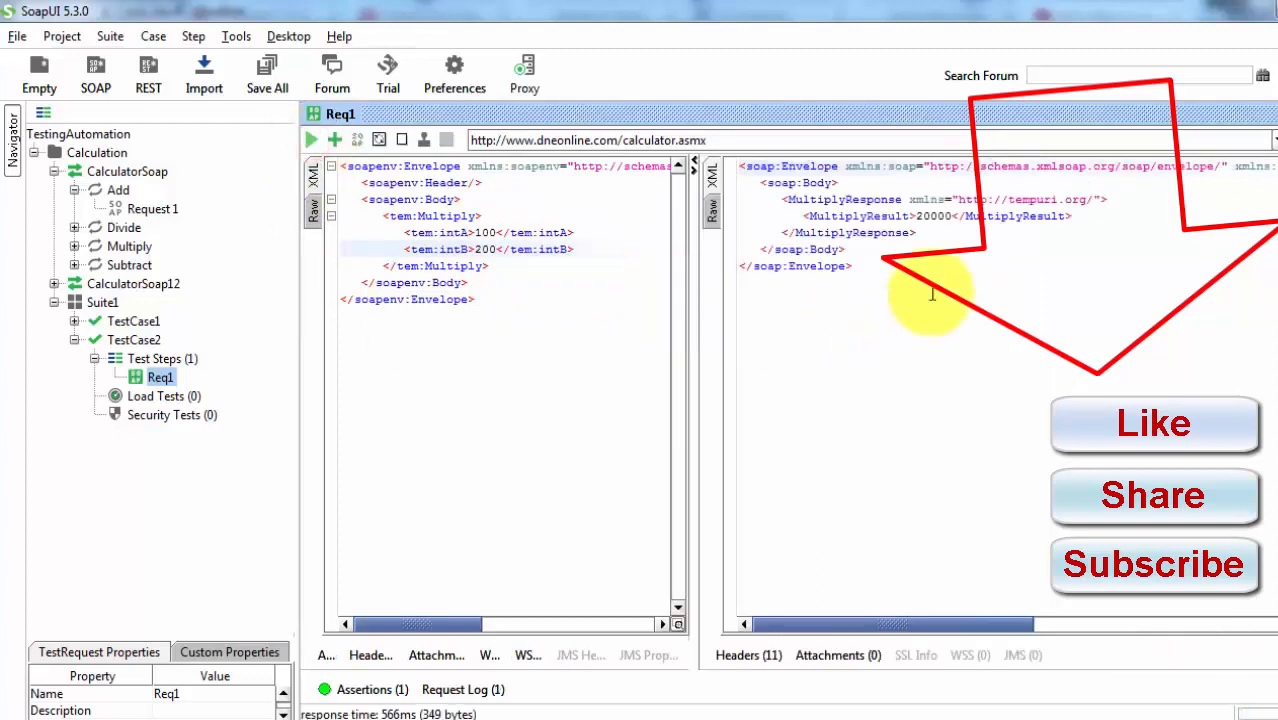
- Examine the MultiplyResult value in the response against the complete Req1 request XML
{"action": "double_click", "coordinate": [930, 216]}
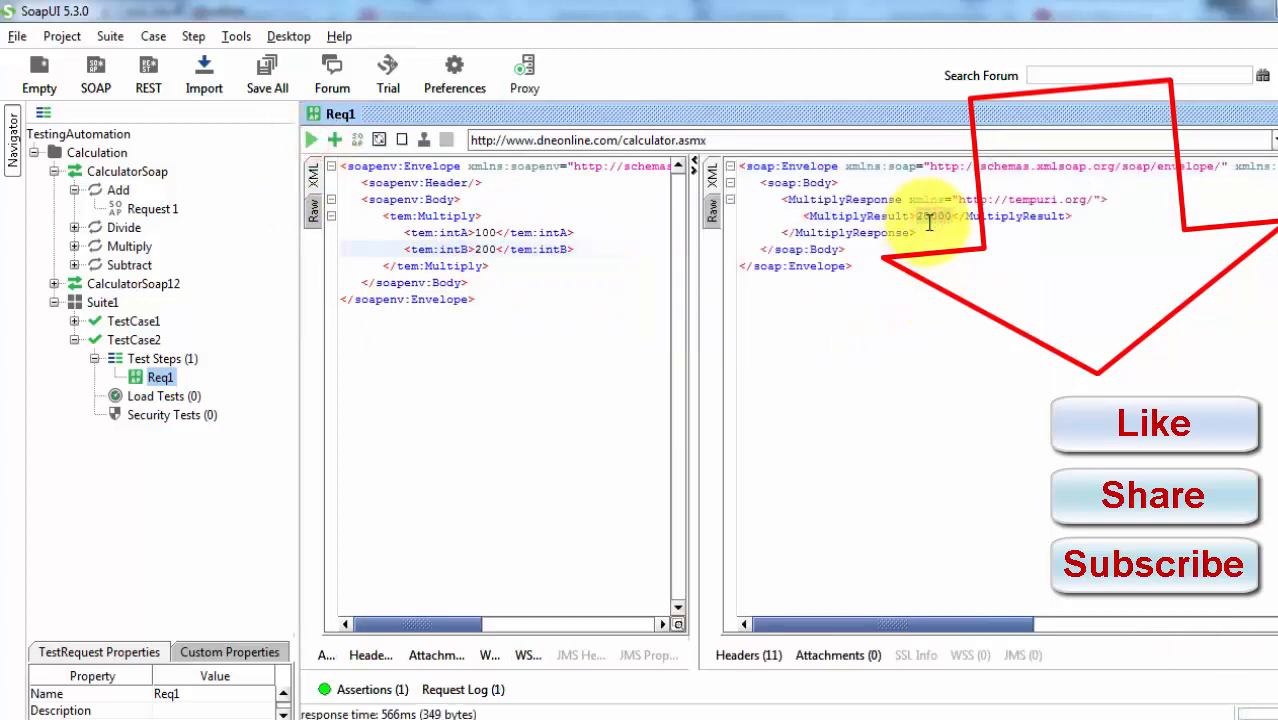
{"action": "left_click", "coordinate": [526, 297]}
{"action": "key", "text": "ctrl+a"}
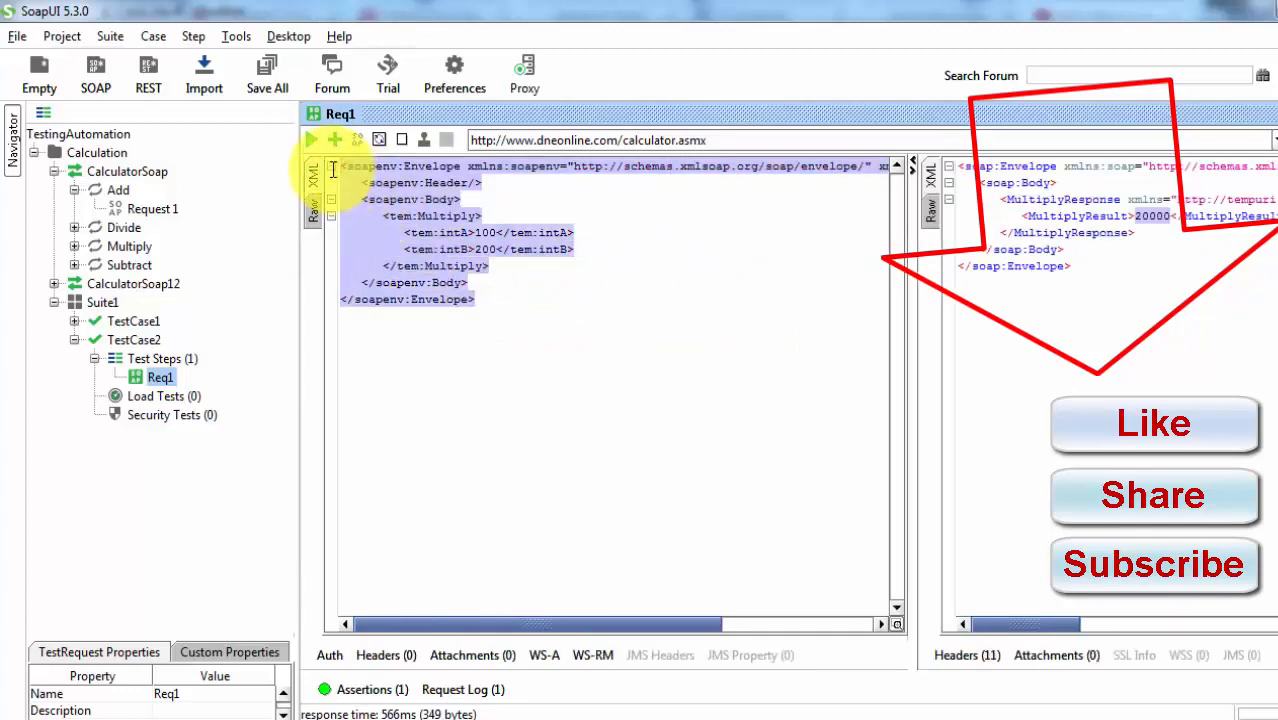